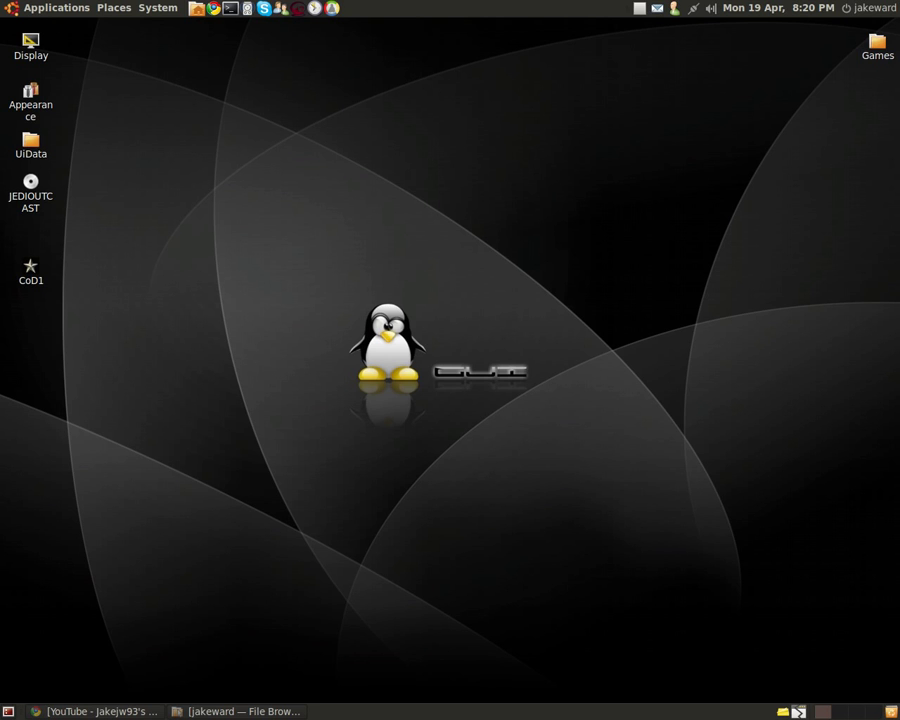
- Launch Secret Maryo Chronicles from the Applications > Games menu
{"action": "left_click", "coordinate": [57, 7]}
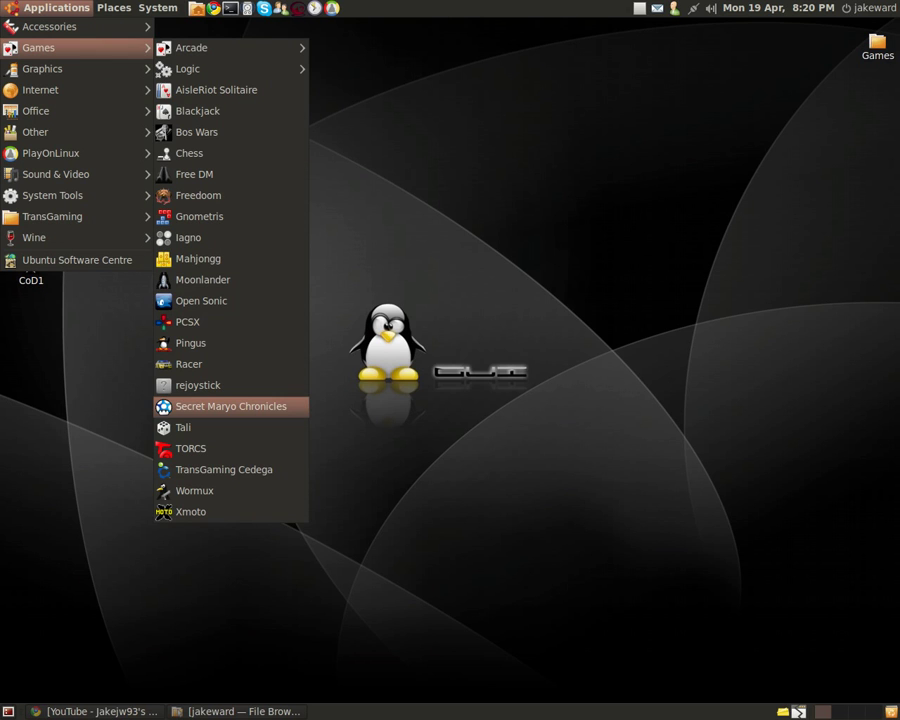
{"action": "left_click", "coordinate": [230, 406]}
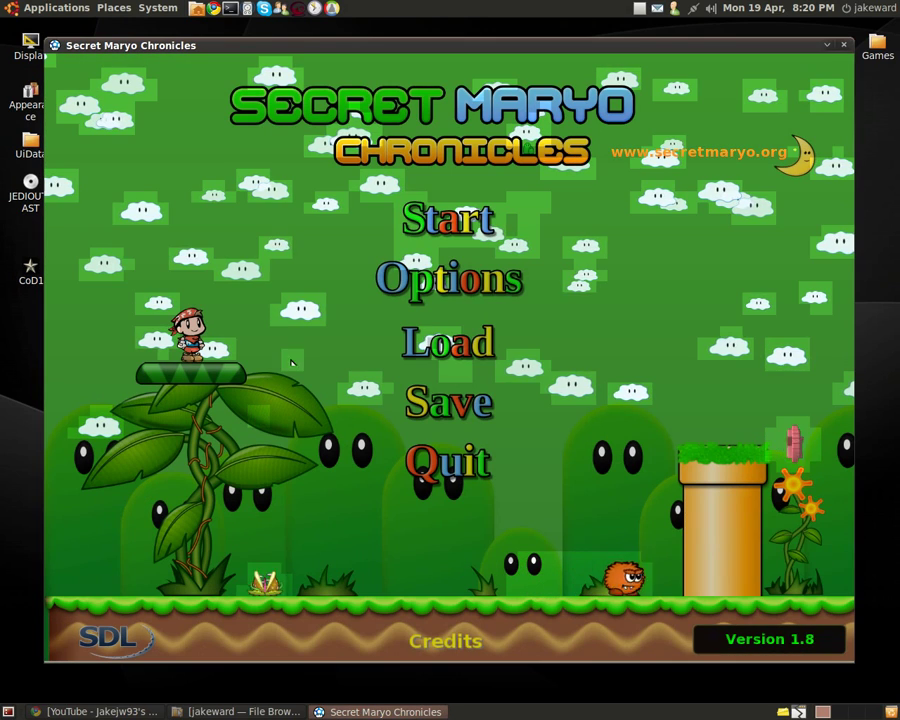
- Browse the Options, leaving audio at 44100 Hz, then start a new game on World 1
{"action": "left_click", "coordinate": [468, 281]}
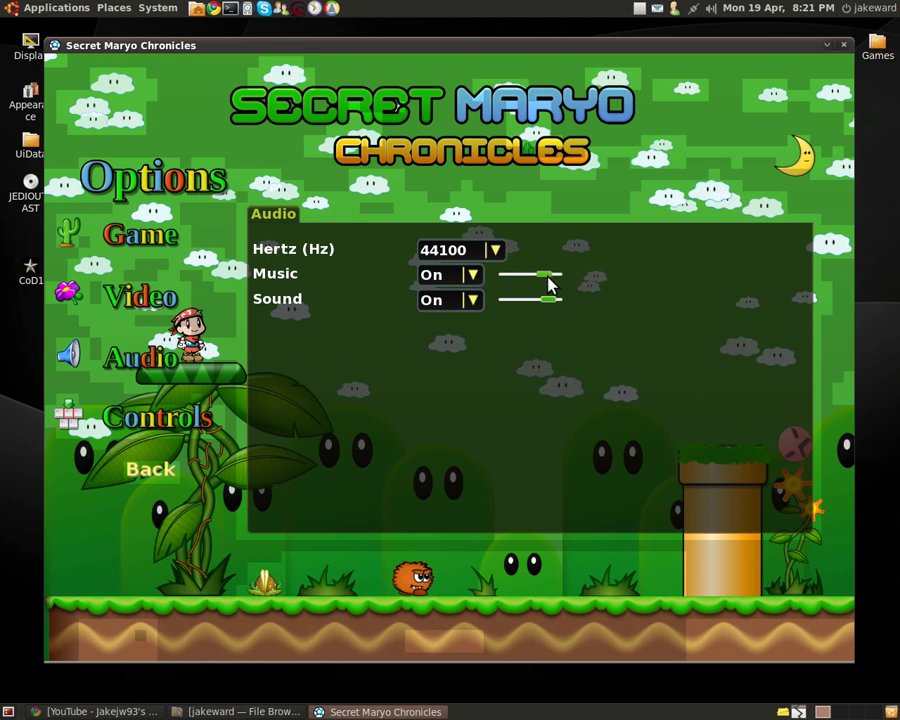
{"action": "left_click", "coordinate": [498, 258]}
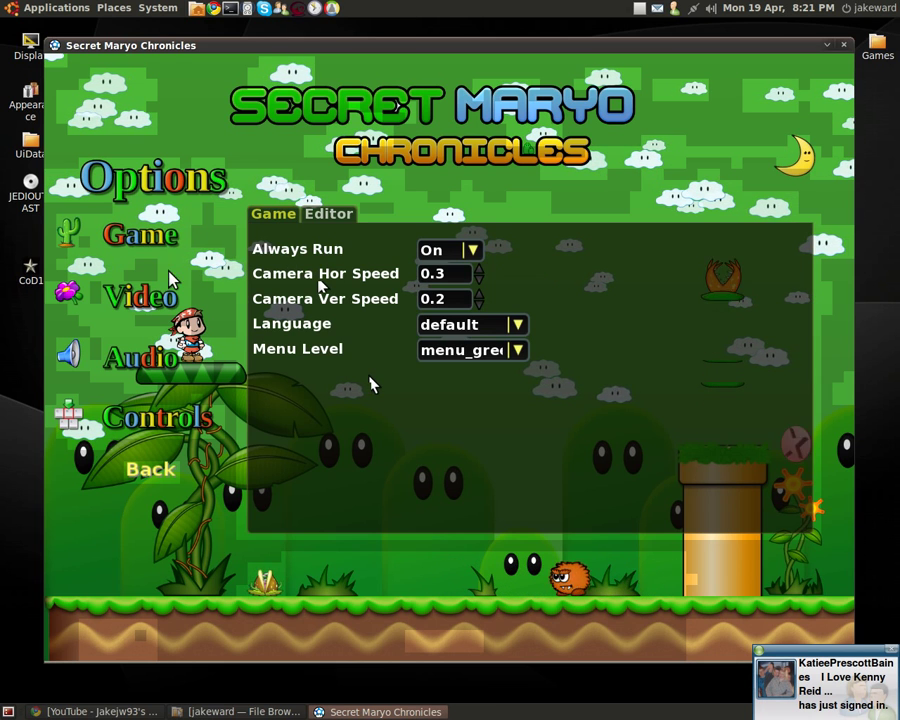
{"action": "left_click", "coordinate": [170, 468]}
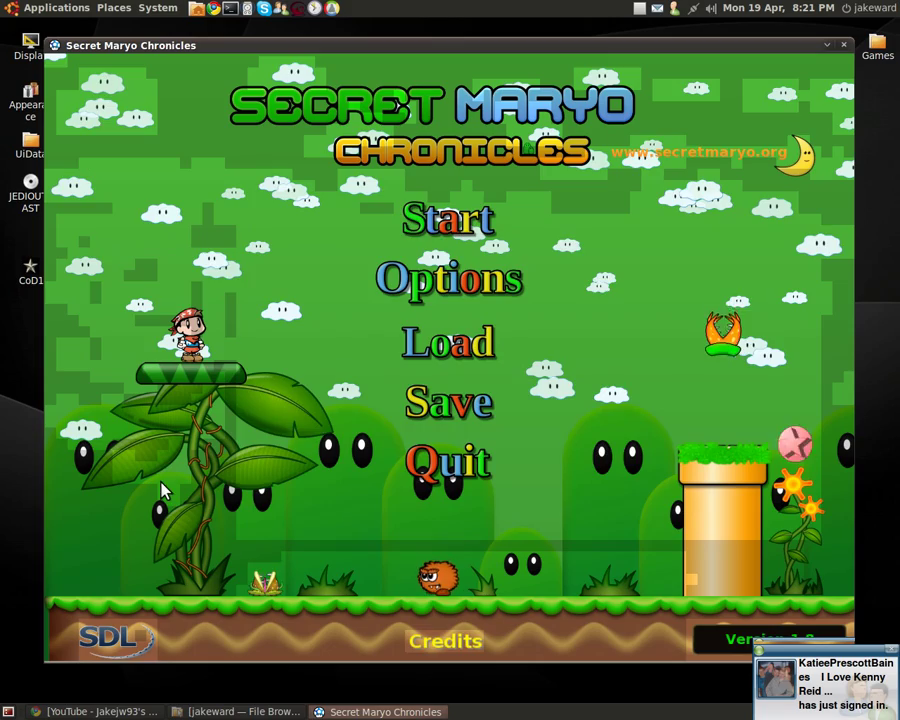
{"action": "left_click", "coordinate": [455, 243]}
{"action": "left_click", "coordinate": [693, 530]}
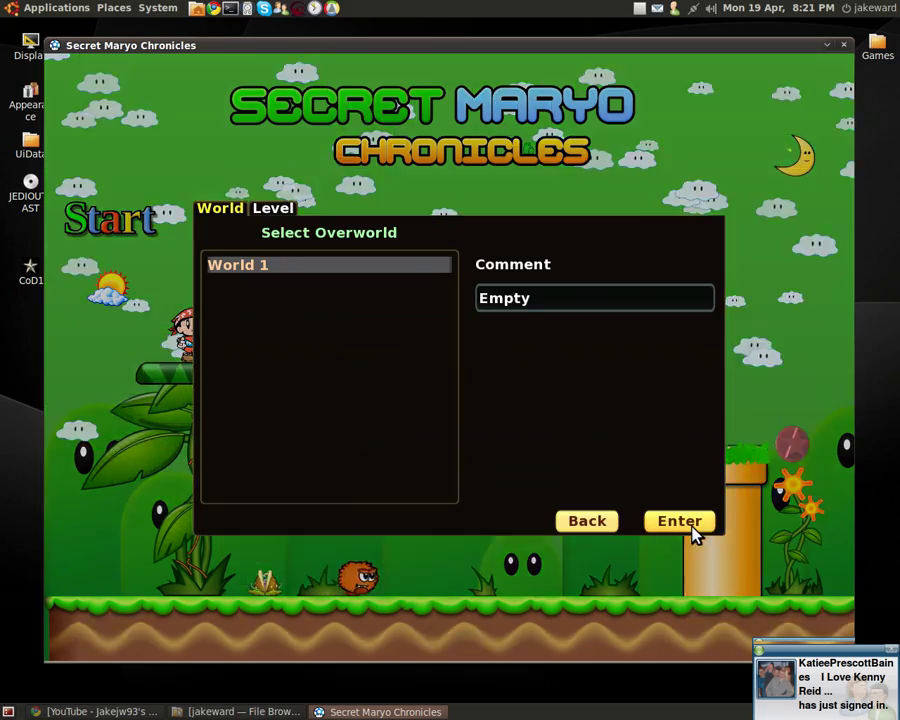
- Enter the first level, collect coins and hit the question block to release a mushroom
{"action": "key", "text": "Return"}
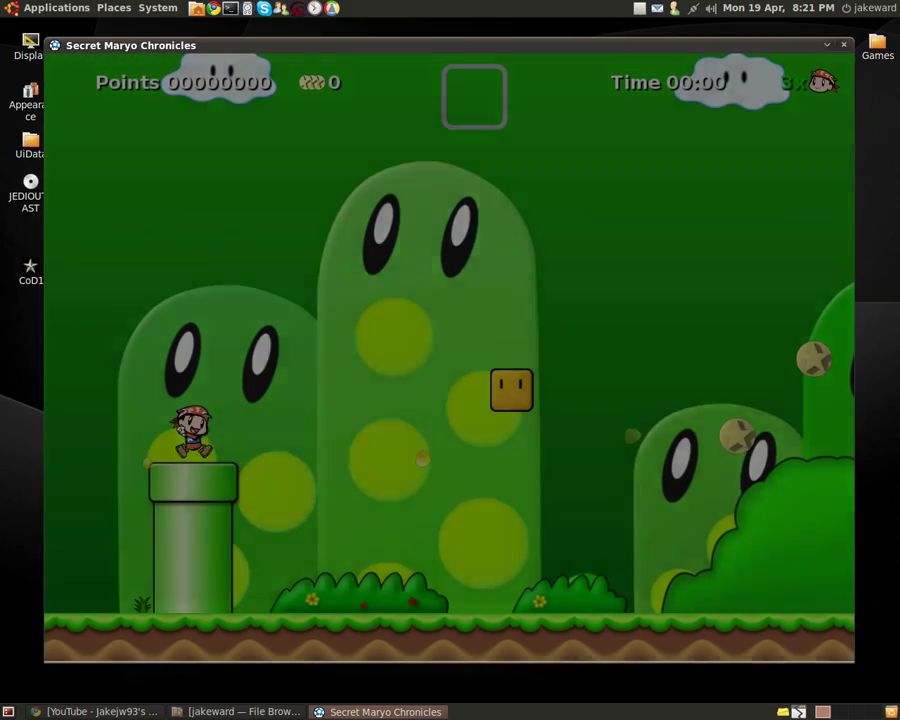
{"action": "key", "text": "Right"}
{"action": "key", "text": "s"}
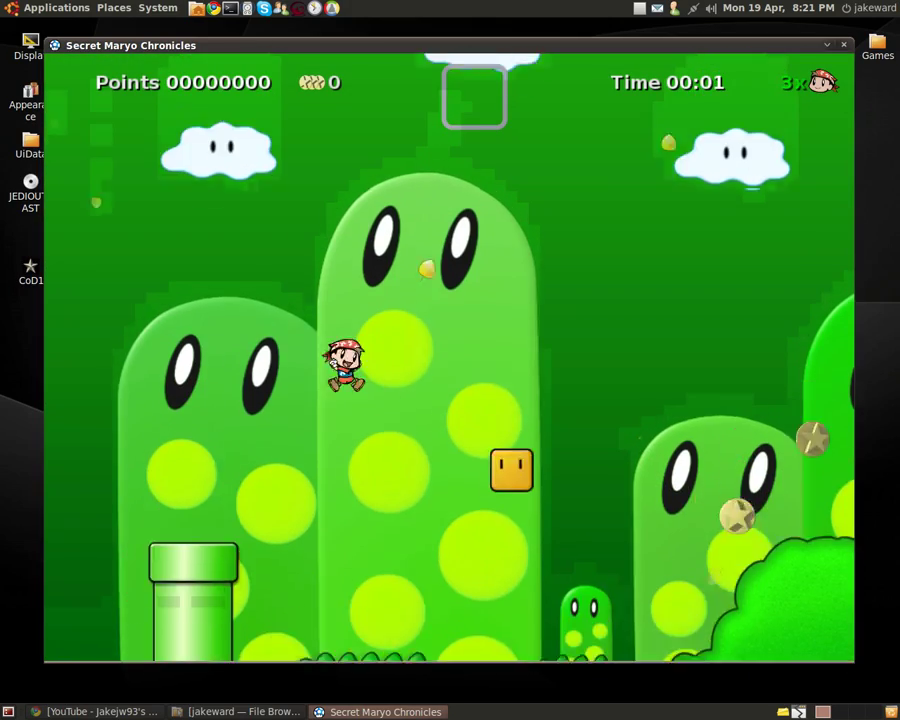
{"action": "key", "text": "s"}
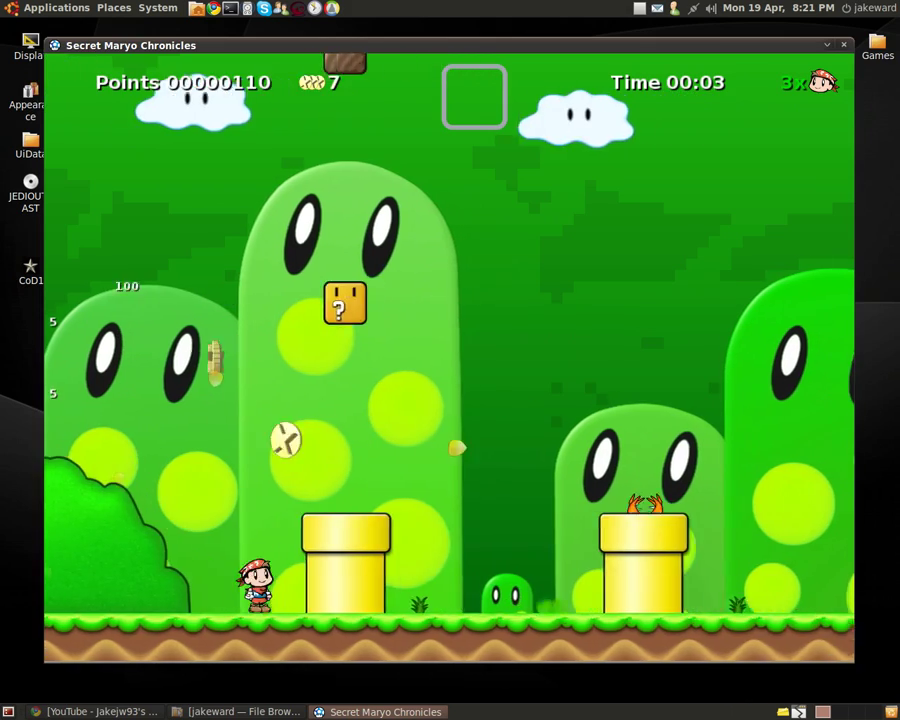
{"action": "key", "text": "s"}
{"action": "key", "text": "s"}
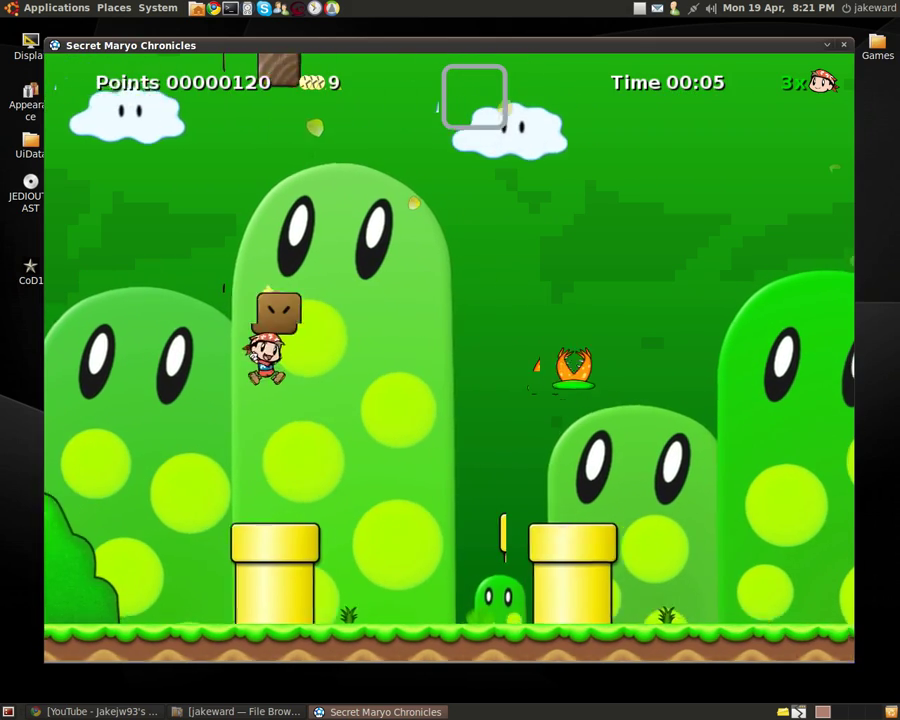
{"action": "key", "text": "s"}
- Grab the mushroom and run past the pipe with high jumps
{"action": "key", "text": "Right"}
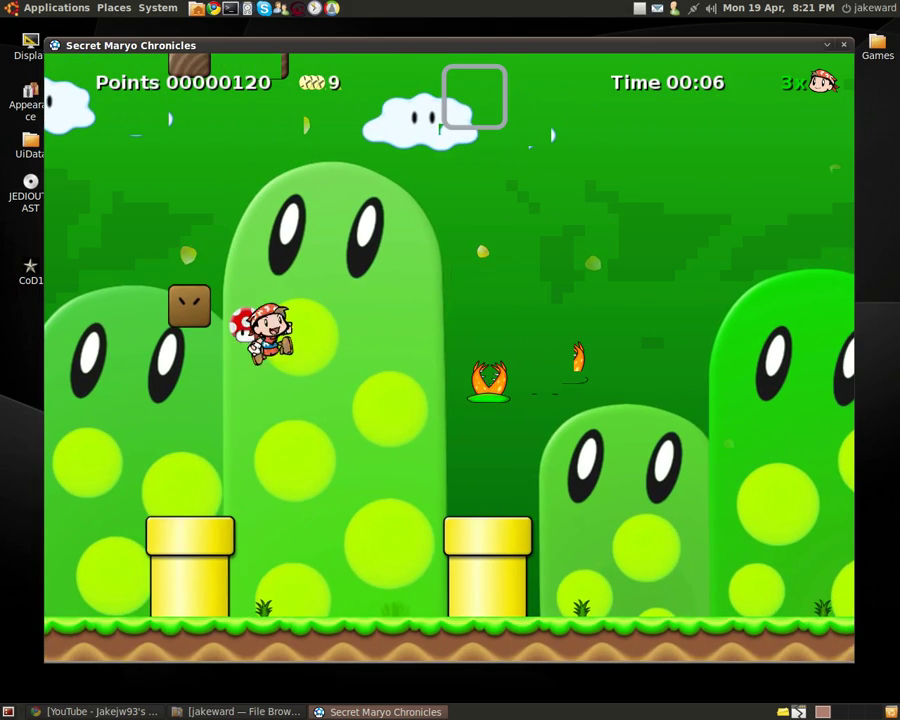
{"action": "key", "text": "Right"}
{"action": "key", "text": "s"}
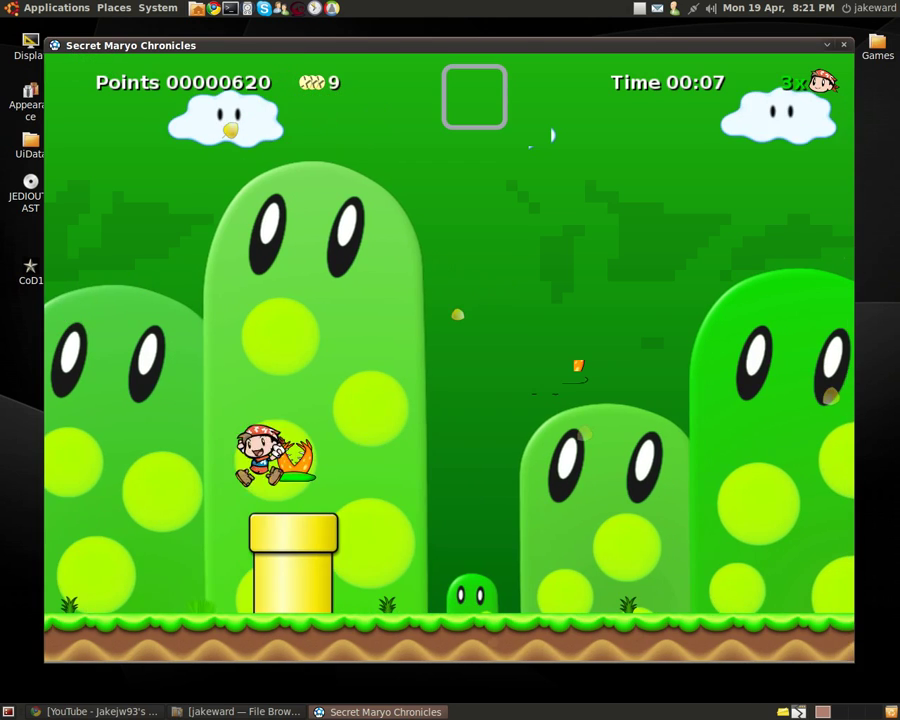
{"action": "key", "text": "Right"}
{"action": "key", "text": "s"}
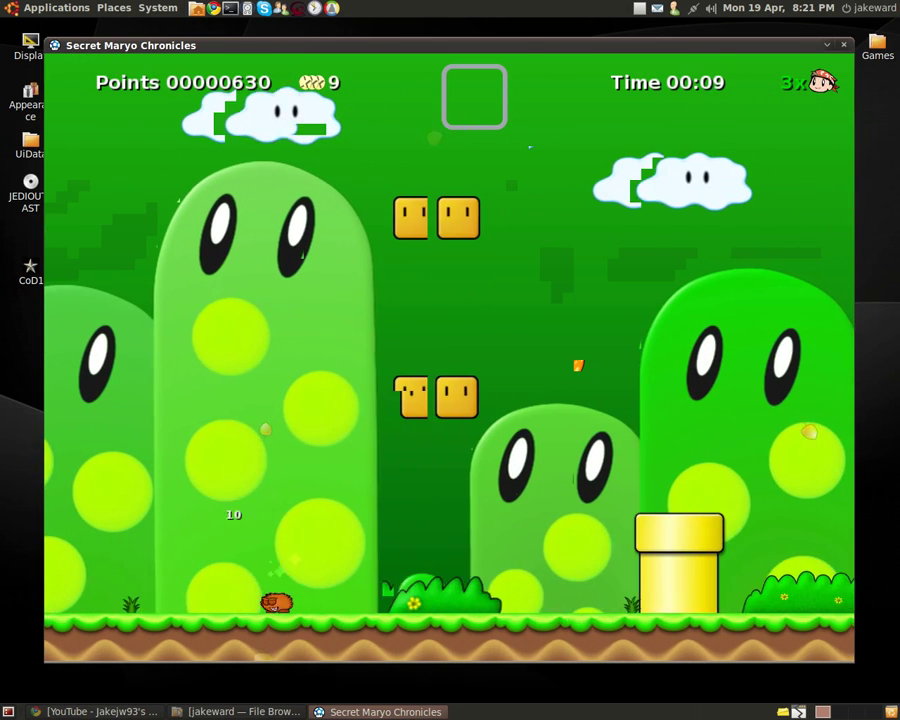
{"action": "key", "text": "Right"}
{"action": "key", "text": "s"}
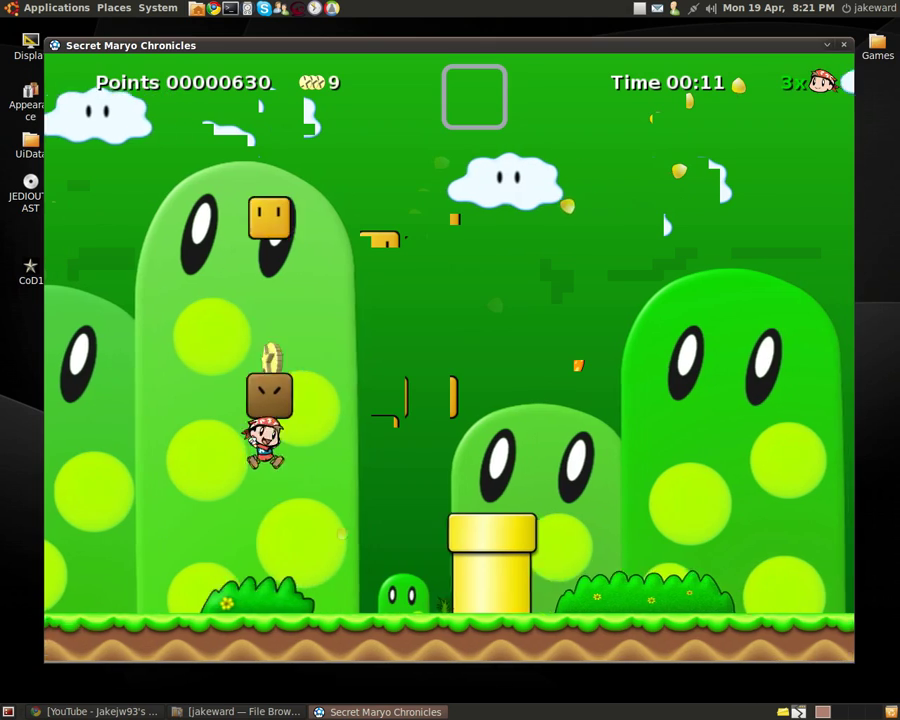
- Jump back and forth while advancing right through the level
{"action": "key", "text": "Left"}
{"action": "key", "text": "Right"}
{"action": "key", "text": "s"}
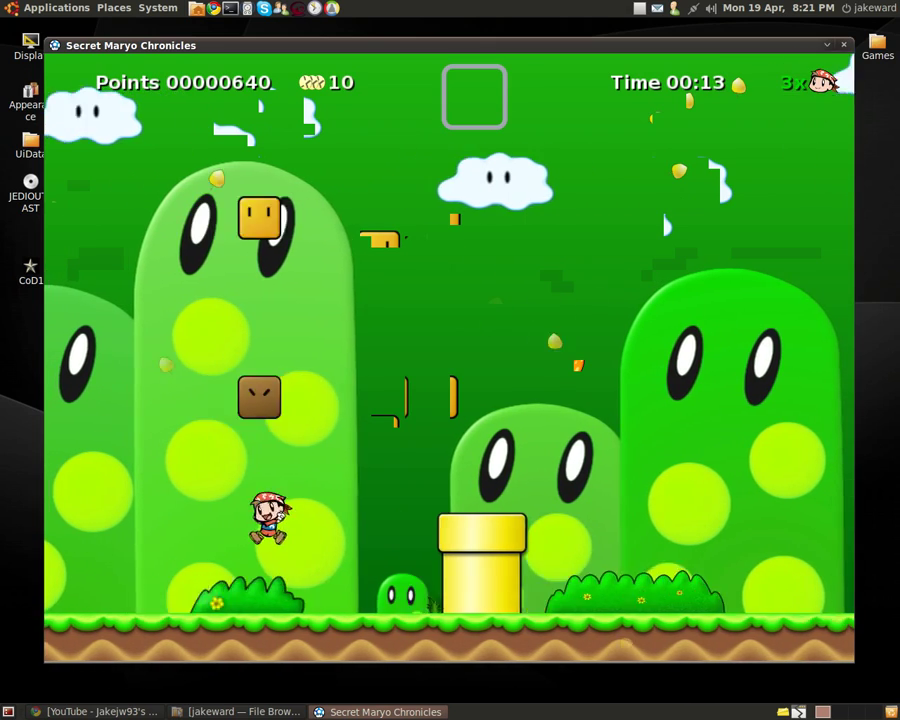
{"action": "key", "text": "Left"}
{"action": "key", "text": "s"}
{"action": "key", "text": "Right"}
{"action": "key", "text": "Left"}
{"action": "key", "text": "s"}
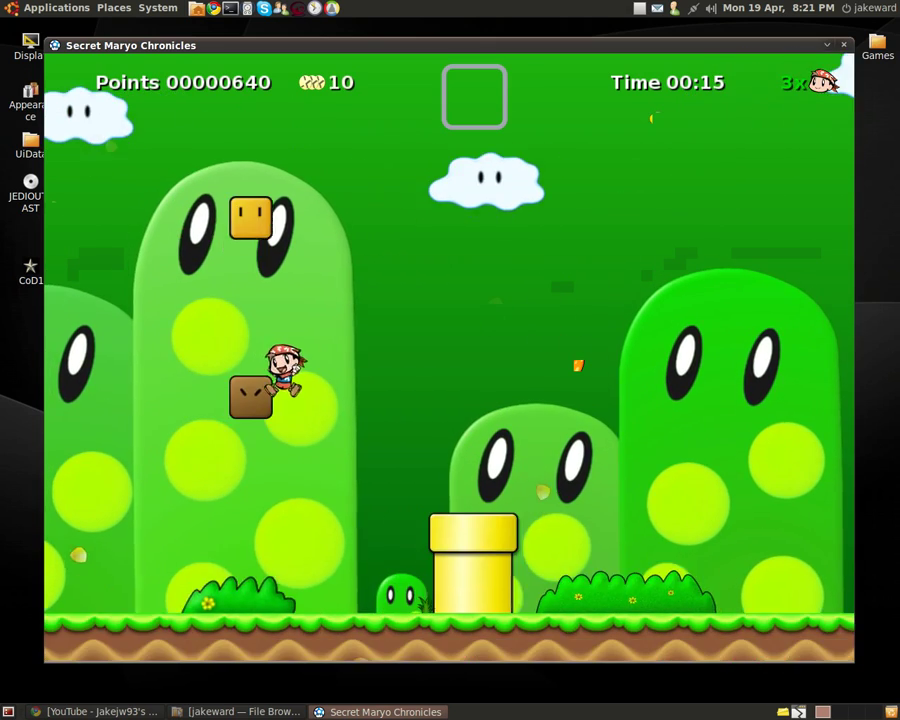
{"action": "key", "text": "Left"}
{"action": "key", "text": "Right"}
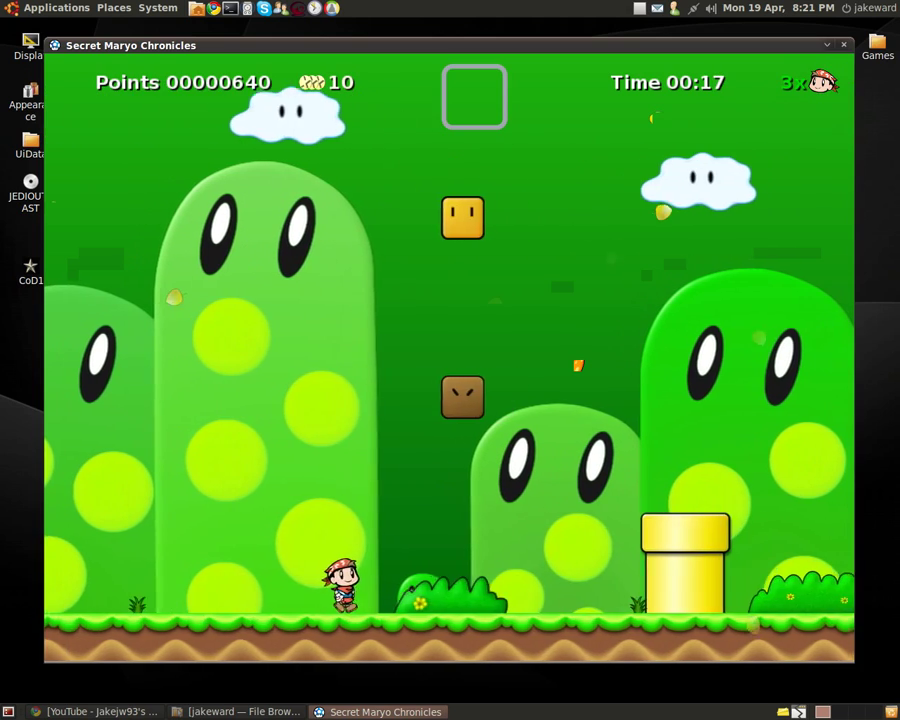
{"action": "key", "text": "s"}
{"action": "key", "text": "s"}
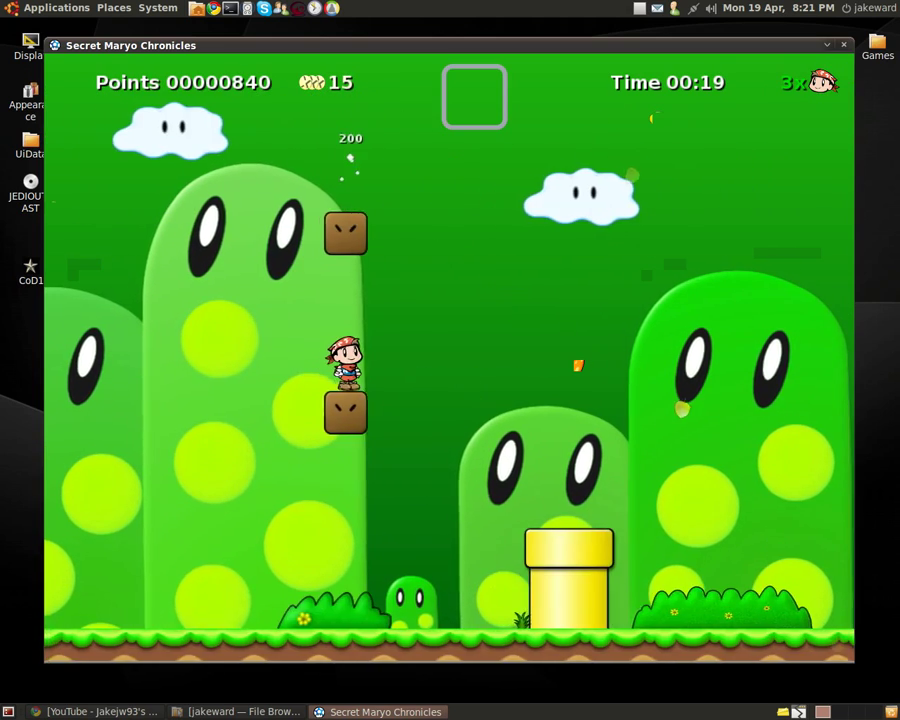
{"action": "key", "text": "Right"}
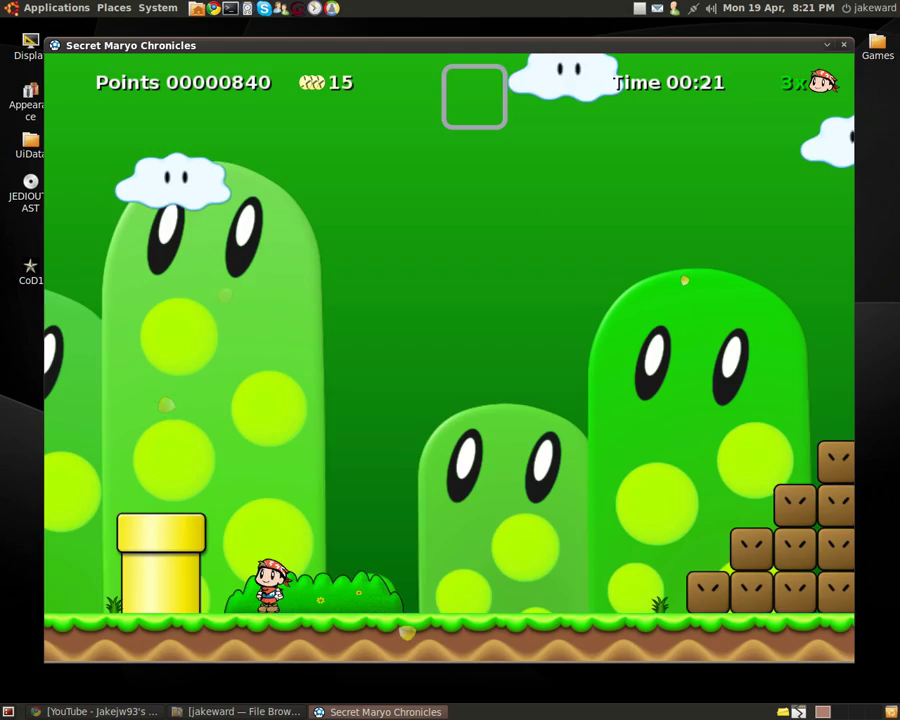
- Reach the brown block stairs, bump the yellow block and dismiss the High Jump help
{"action": "key", "text": "Right"}
{"action": "key", "text": "s"}
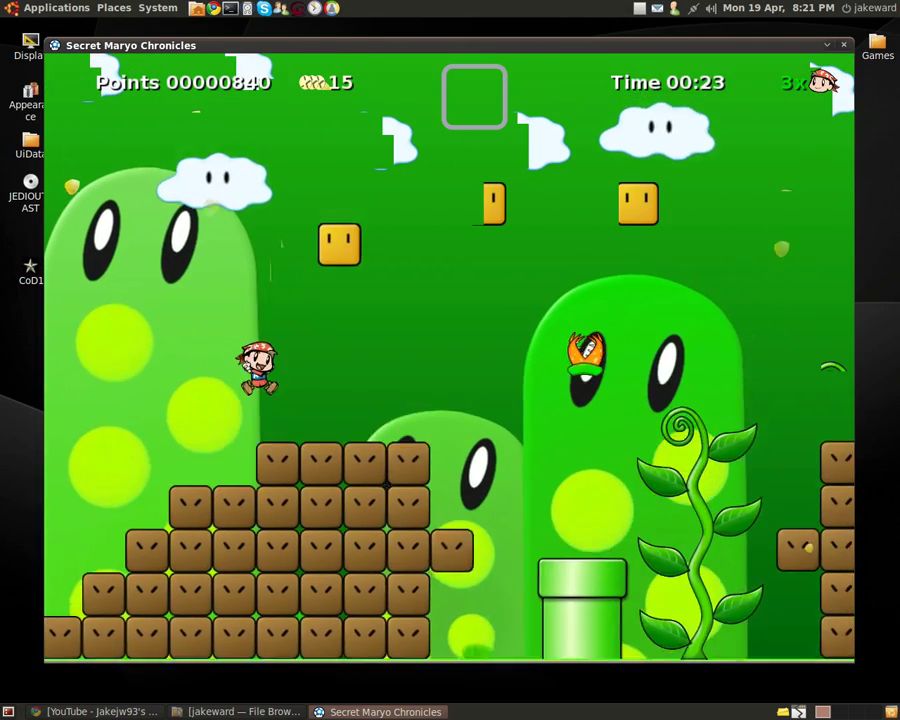
{"action": "key", "text": "Right"}
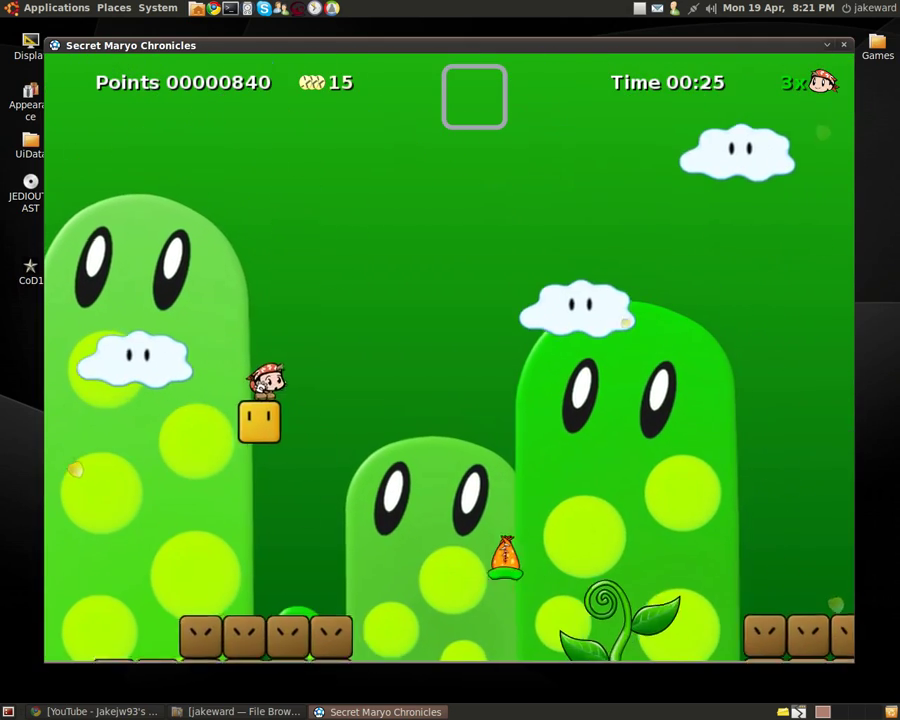
{"action": "key", "text": "Right"}
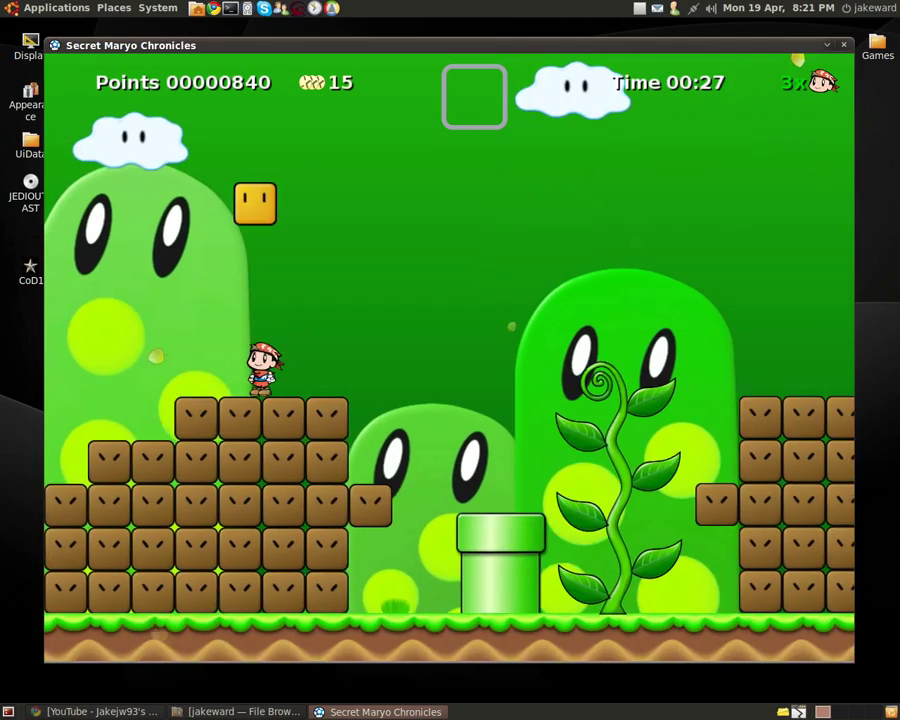
{"action": "key", "text": "s"}
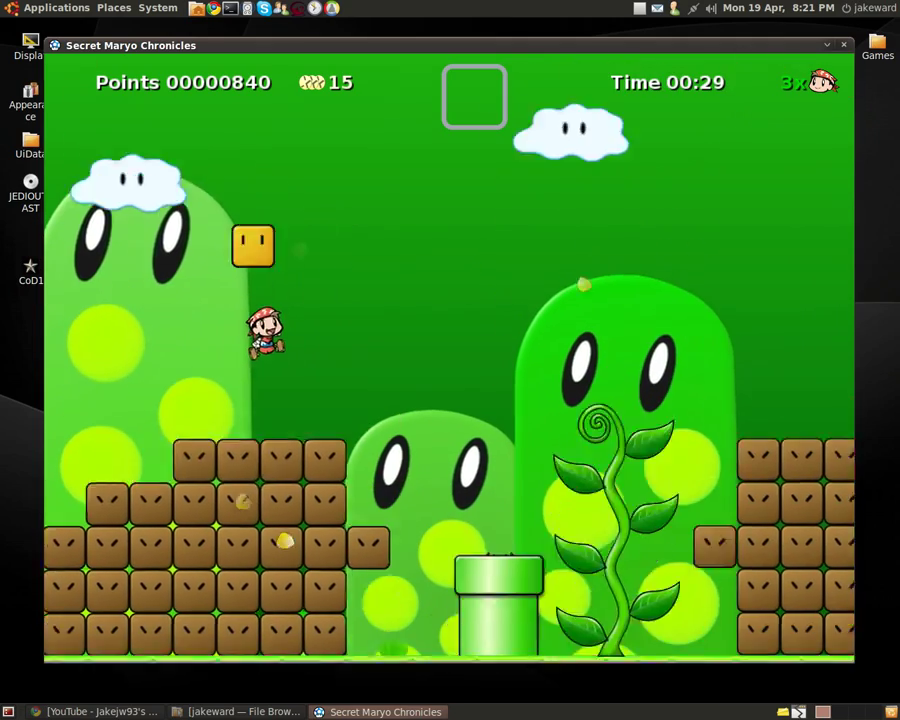
{"action": "key", "text": "s"}
{"action": "key", "text": "Right"}
- Cross the block stairs, stomp the enemy and jump toward the brown cliffs
{"action": "key", "text": "s"}
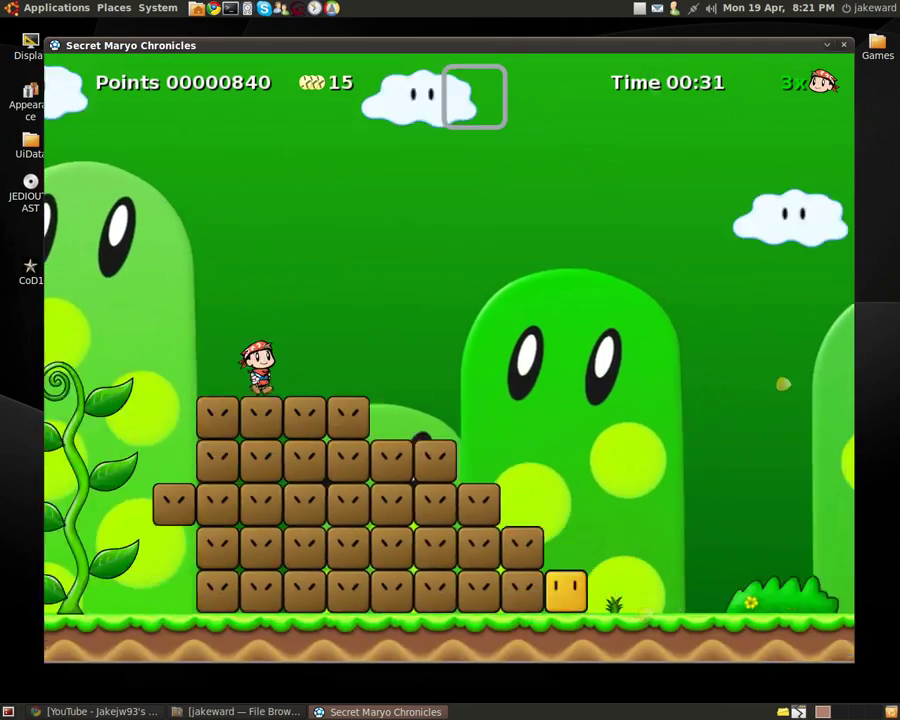
{"action": "key", "text": "s"}
{"action": "key", "text": "s"}
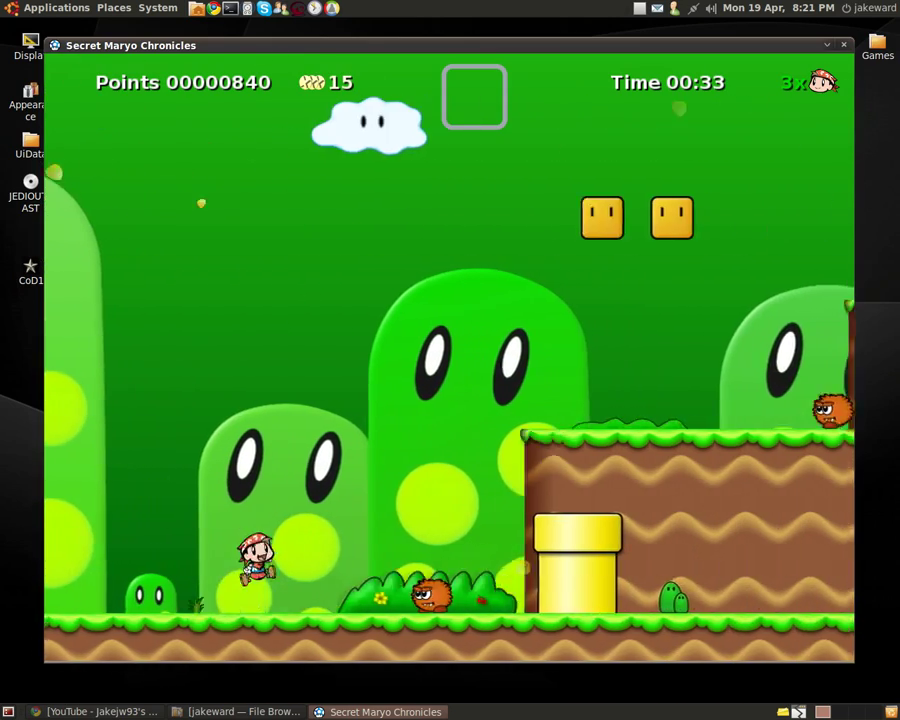
{"action": "key", "text": "Left"}
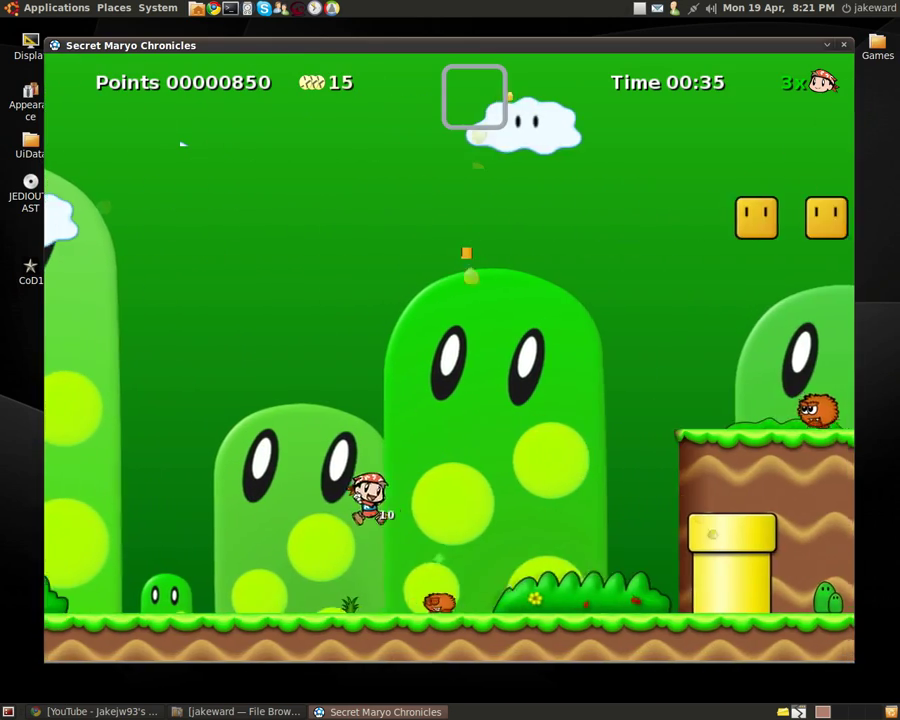
{"action": "key", "text": "Right"}
{"action": "key", "text": "s"}
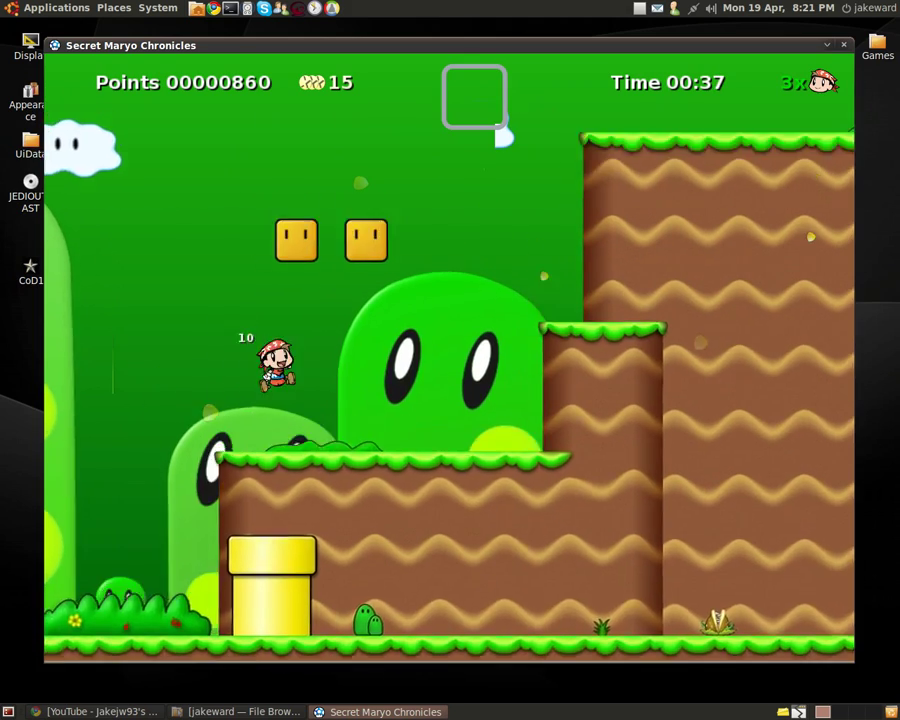
- Grab the coin on the brown box and climb onto the tall cliff
{"action": "key", "text": "Left"}
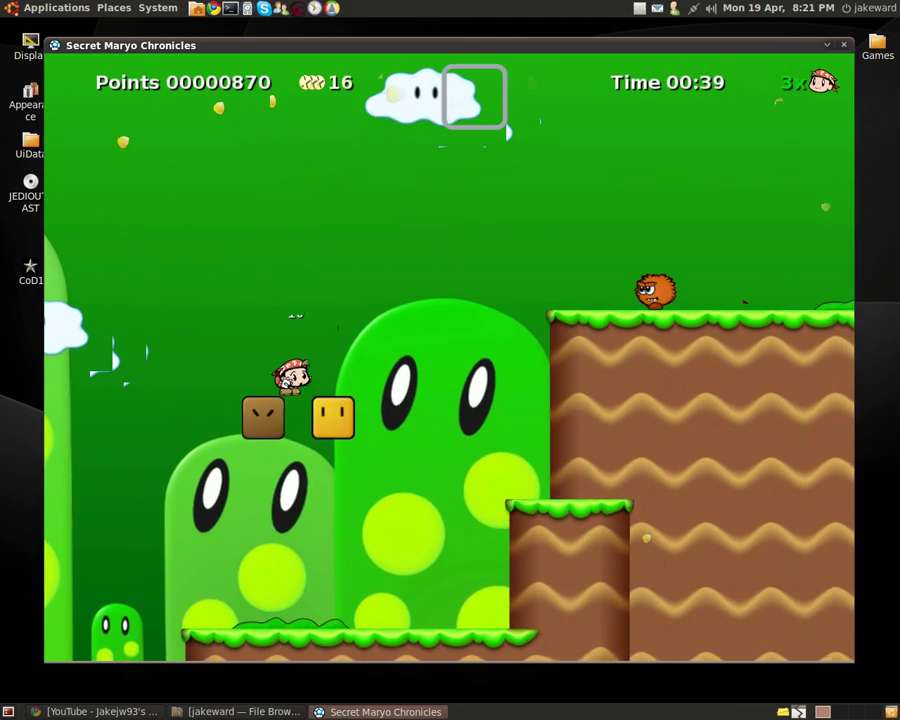
{"action": "key", "text": "Right"}
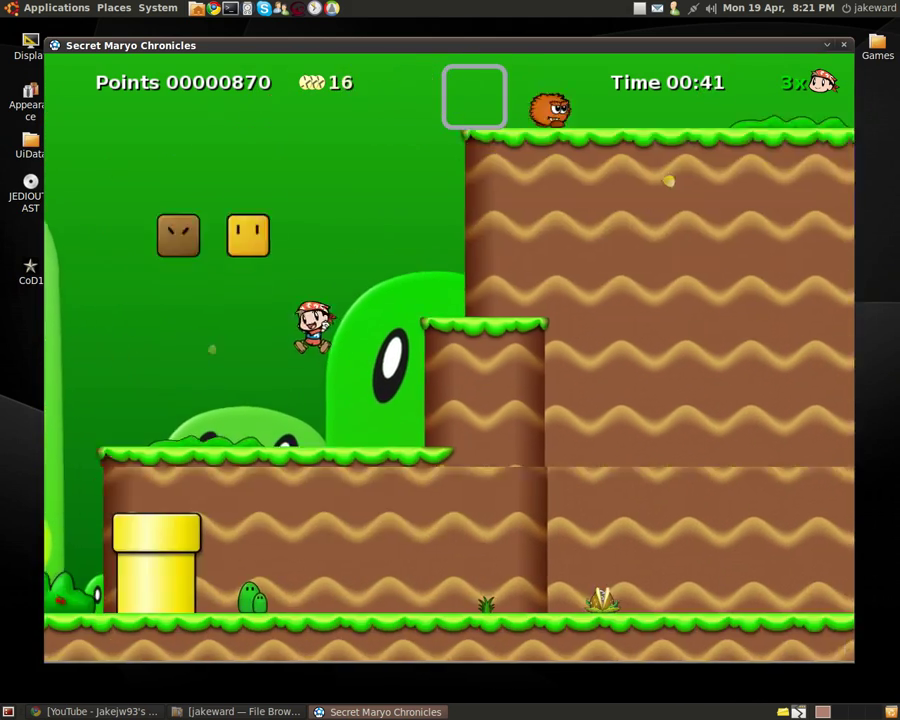
{"action": "key", "text": "Left"}
{"action": "key", "text": "Right"}
{"action": "key", "text": "Right"}
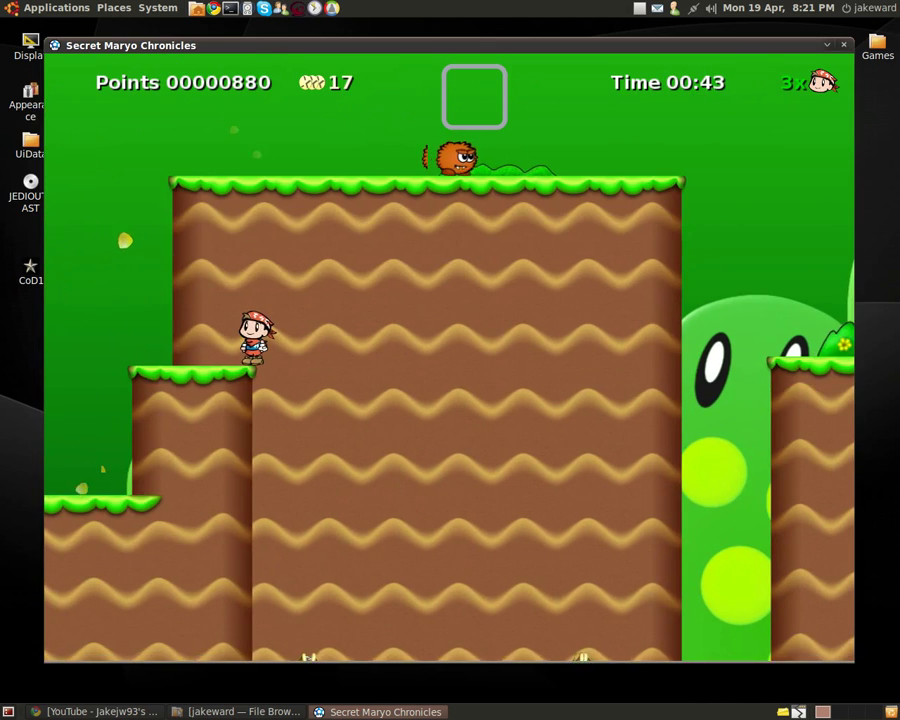
- Re-enter level lvl_1 from the World 1 map and run right collecting coins
{"action": "key", "text": "s"}
{"action": "key", "text": "Right"}
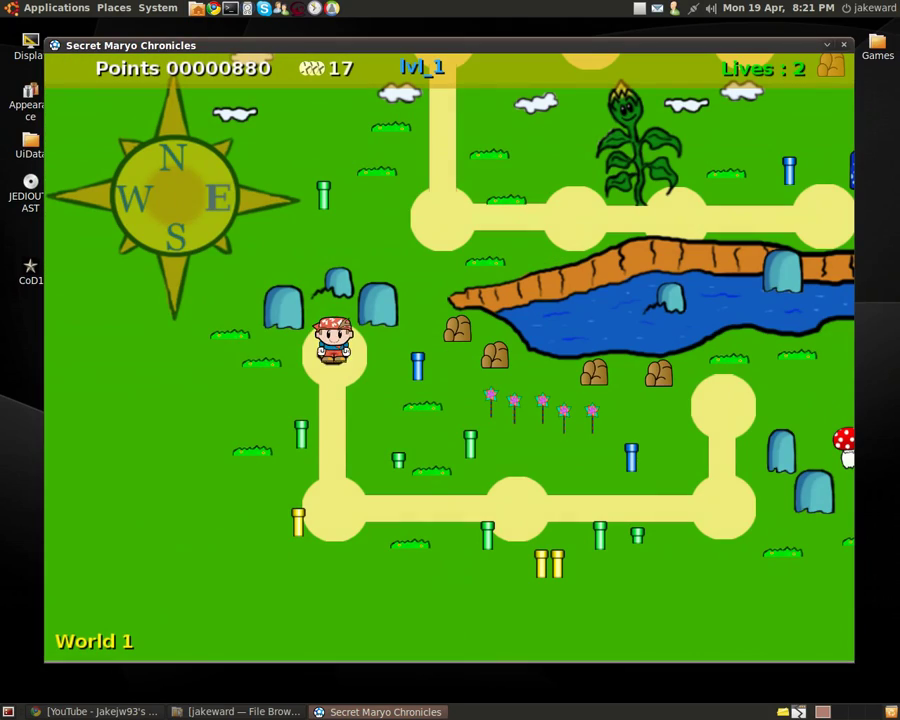
{"action": "key", "text": "Return"}
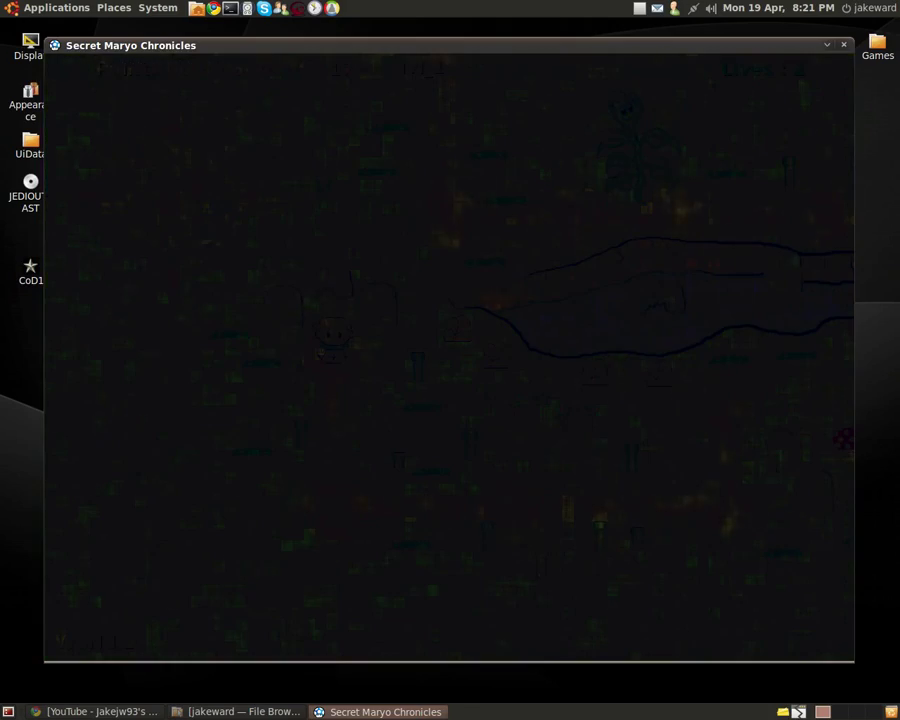
{"action": "key", "text": "Right"}
{"action": "key", "text": "s"}
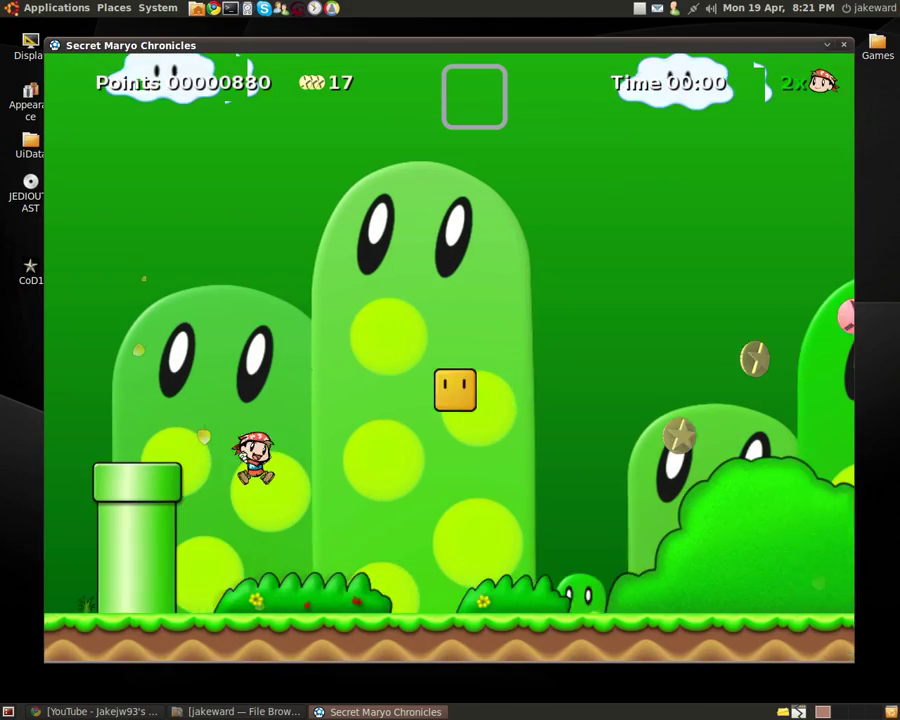
{"action": "key", "text": "s"}
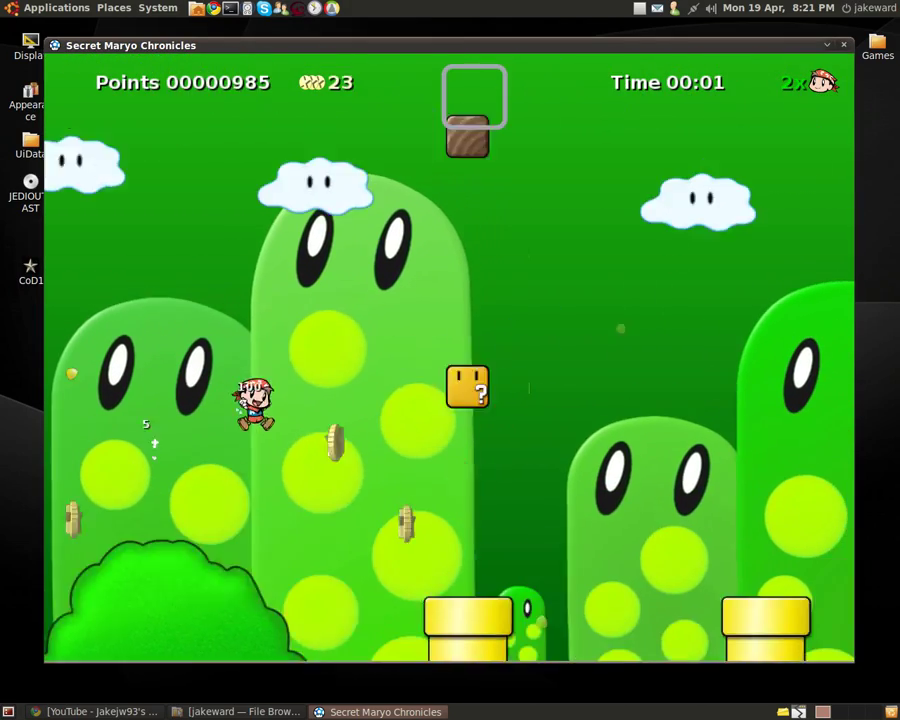
{"action": "key", "text": "s"}
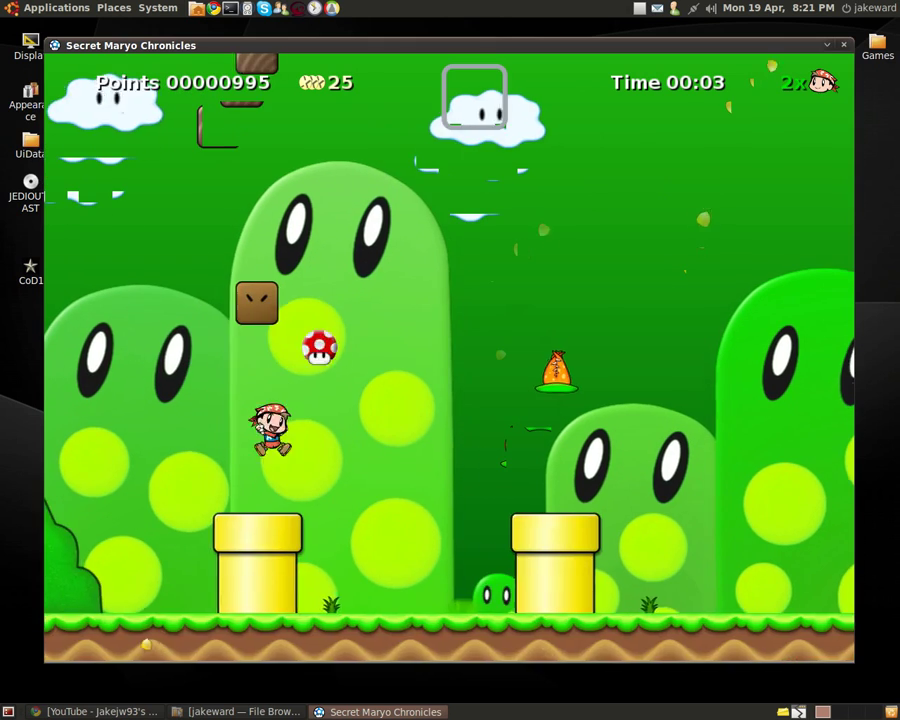
- Hop onto and off the pipe, then jump onto the brown block
{"action": "key", "text": "Right"}
{"action": "key", "text": "Left"}
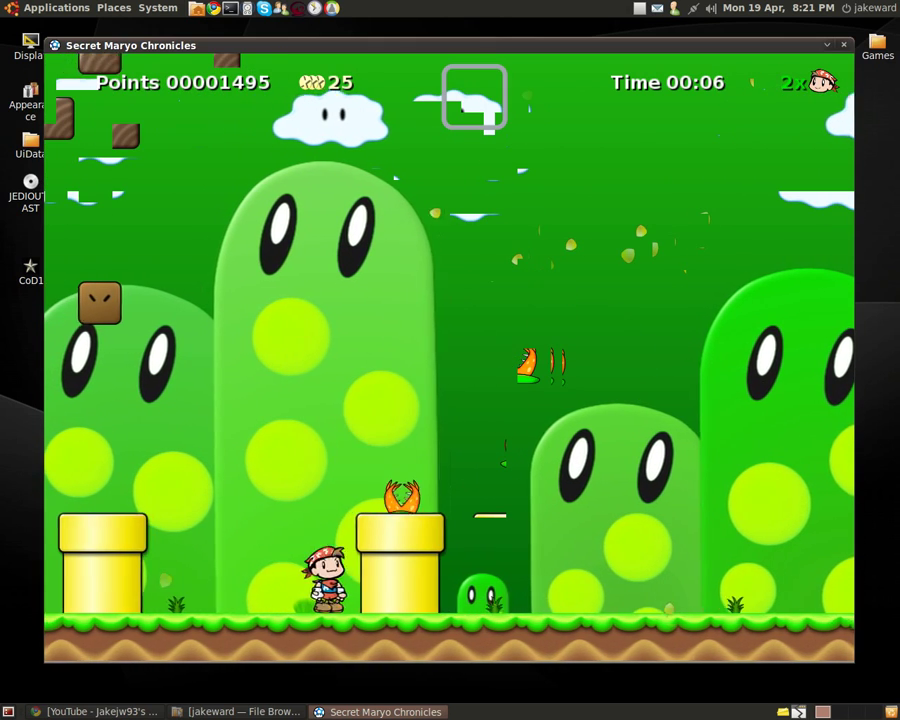
{"action": "key", "text": "s"}
{"action": "key", "text": "Right"}
{"action": "key", "text": "s"}
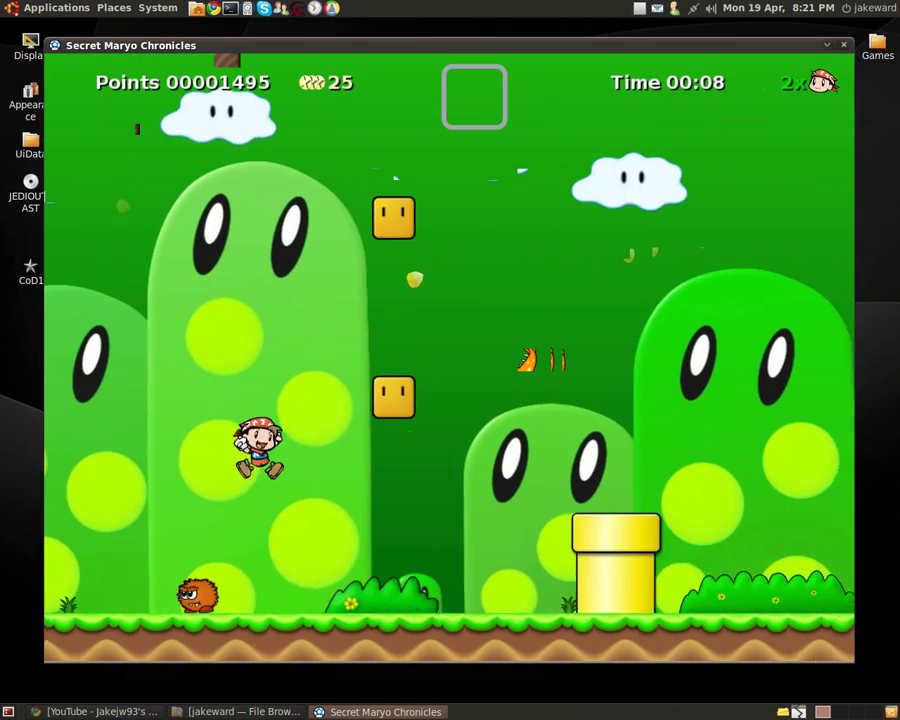
{"action": "key", "text": "Right"}
{"action": "key", "text": "s"}
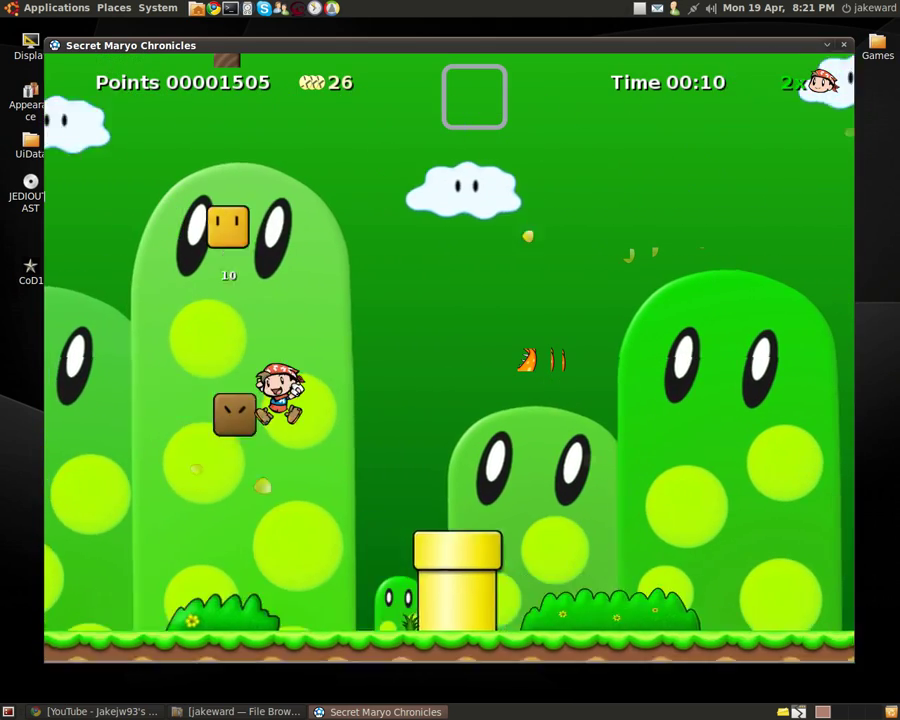
- Hit the boxes above the block and dismiss the High Jump hint
{"action": "key", "text": "s"}
{"action": "key", "text": "Right"}
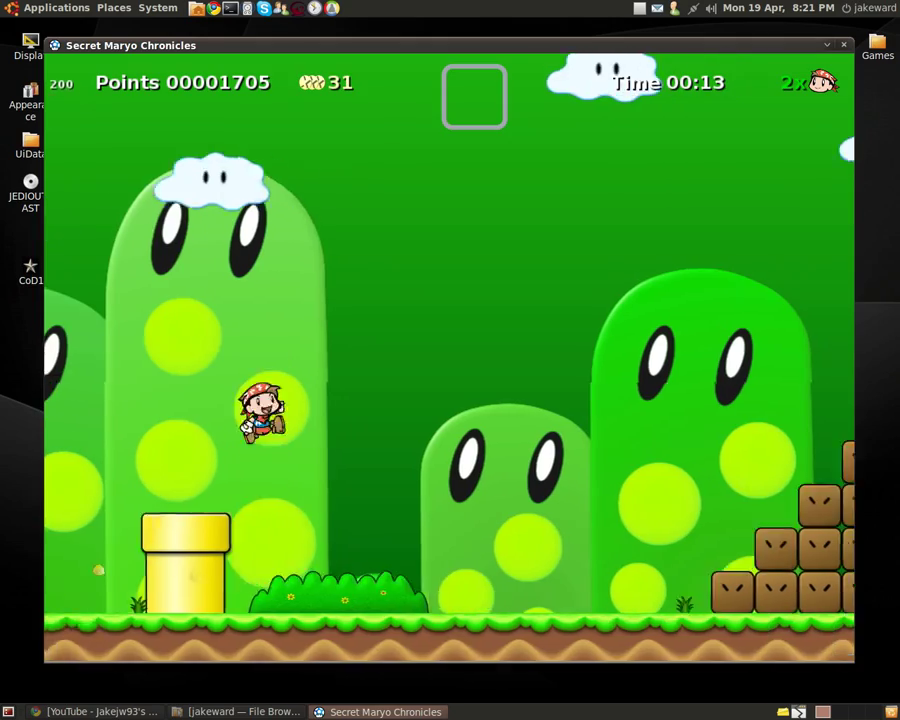
{"action": "key", "text": "Right"}
{"action": "key", "text": "s"}
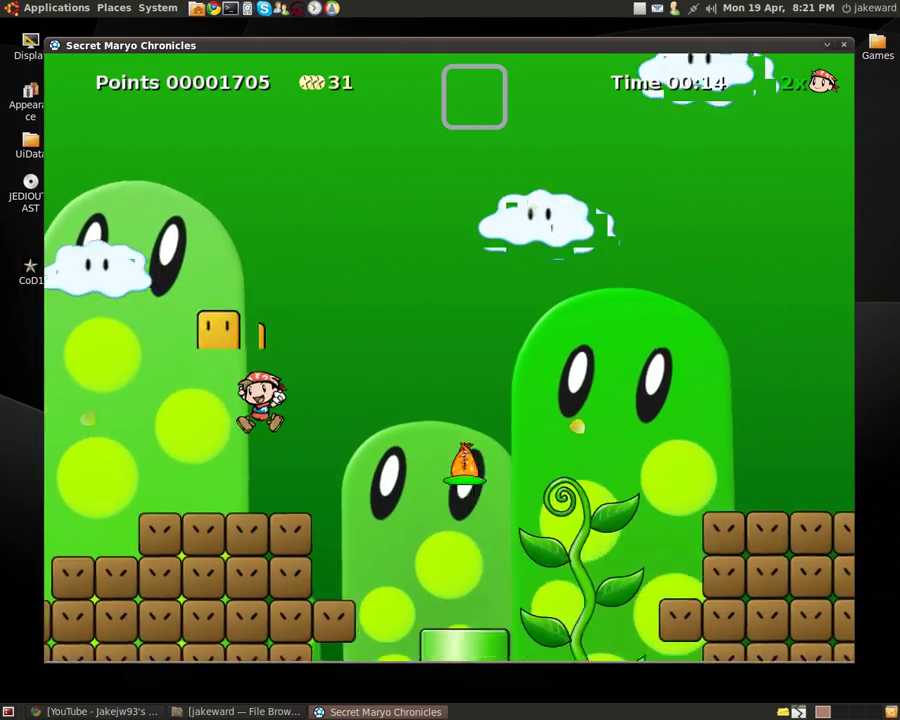
{"action": "key", "text": "Right"}
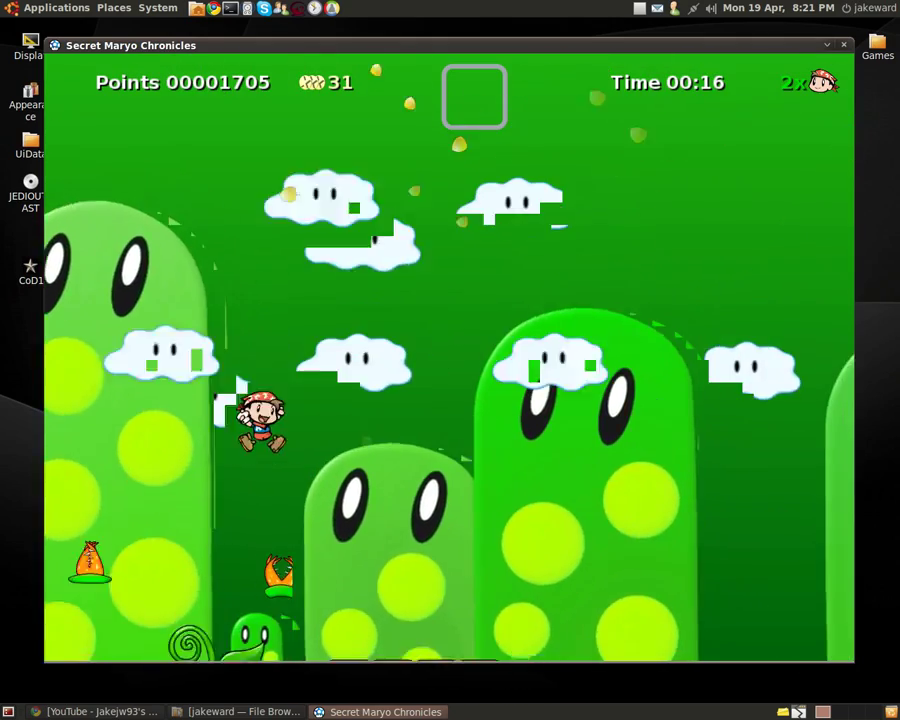
- Run past the pipe, stomp an enemy, grab a coin and cross the higher platforms
{"action": "key", "text": "Right"}
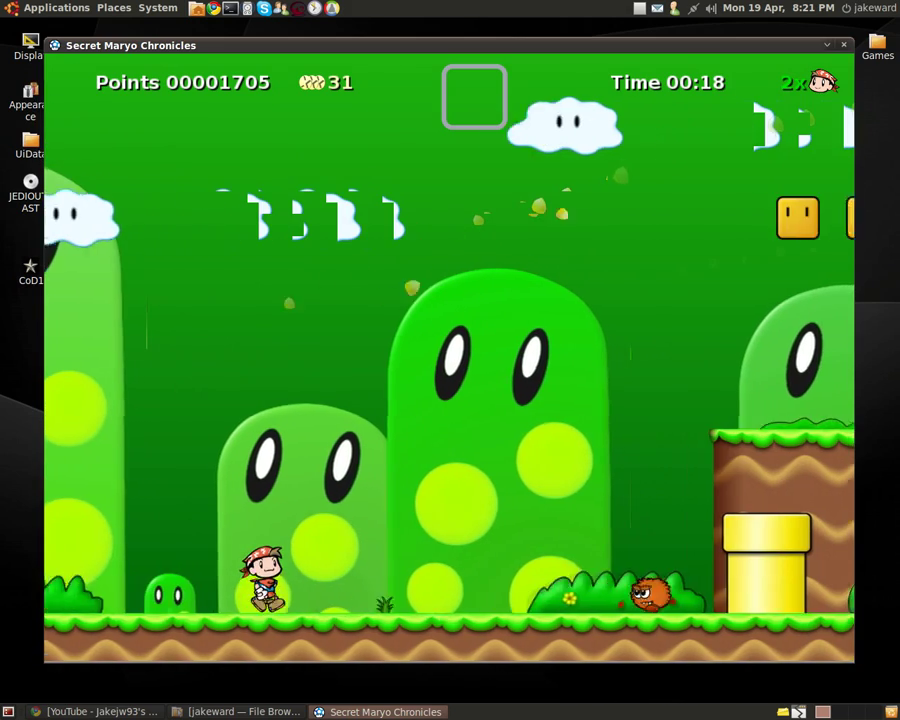
{"action": "key", "text": "s"}
{"action": "key", "text": "Right"}
{"action": "key", "text": "s"}
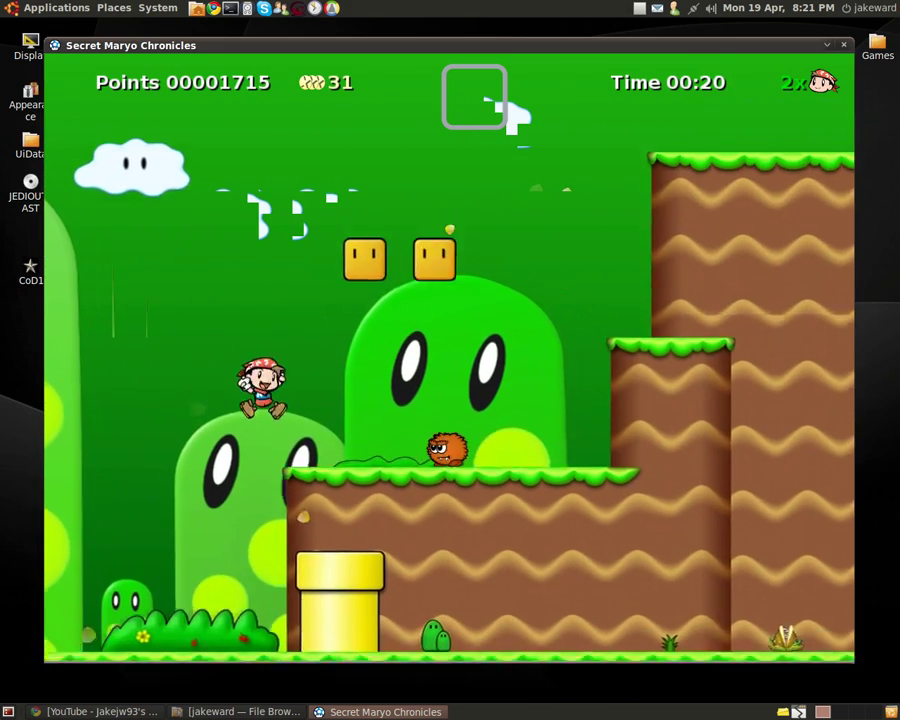
{"action": "key", "text": "Right"}
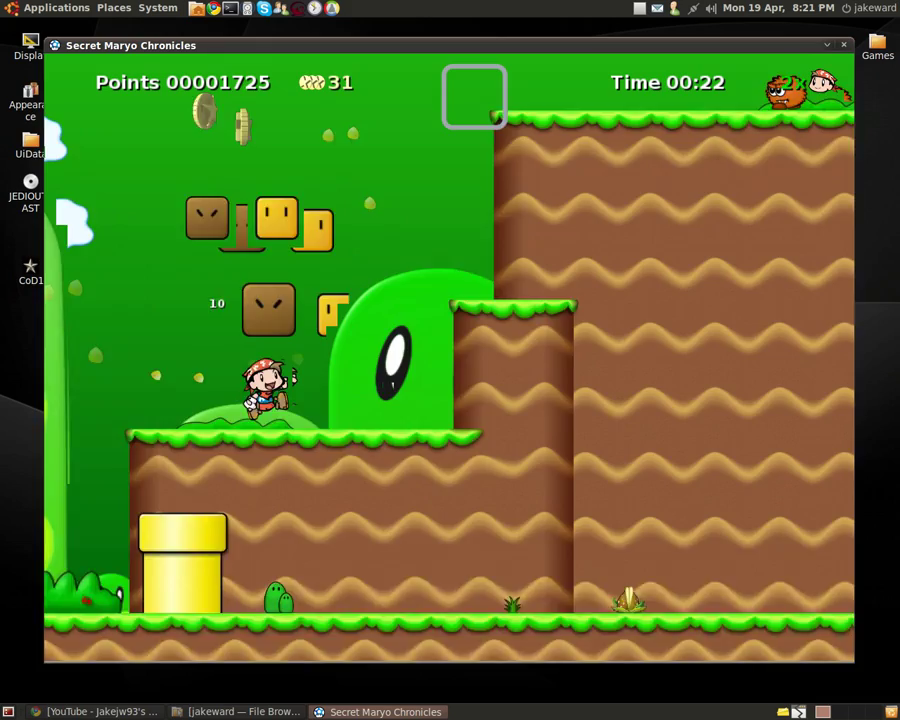
{"action": "key", "text": "Right"}
{"action": "key", "text": "s"}
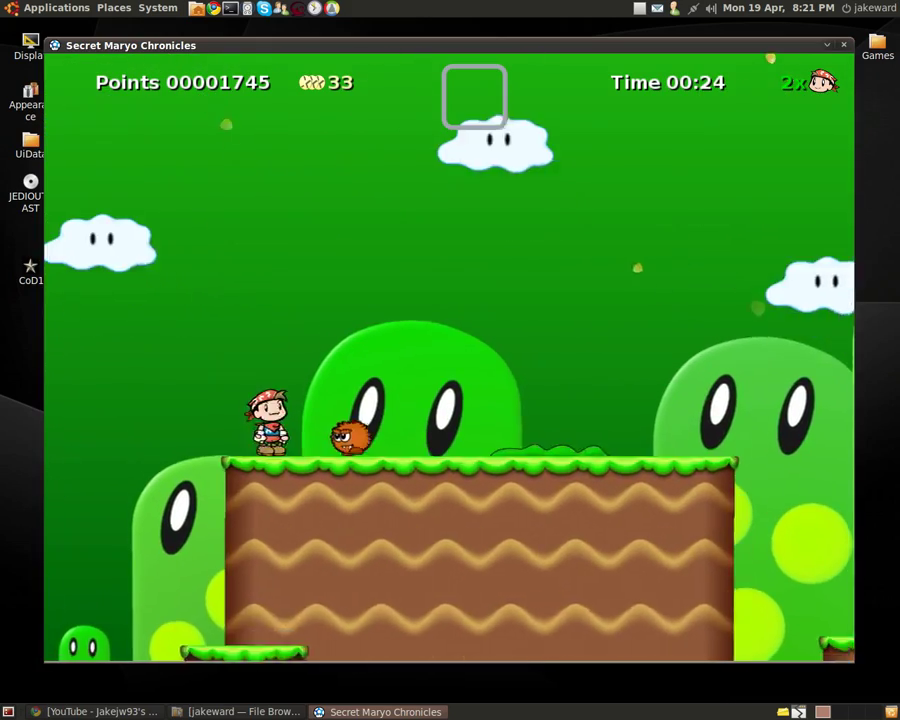
- Hit the overhead blocks while running along the next platform
{"action": "key", "text": "Right"}
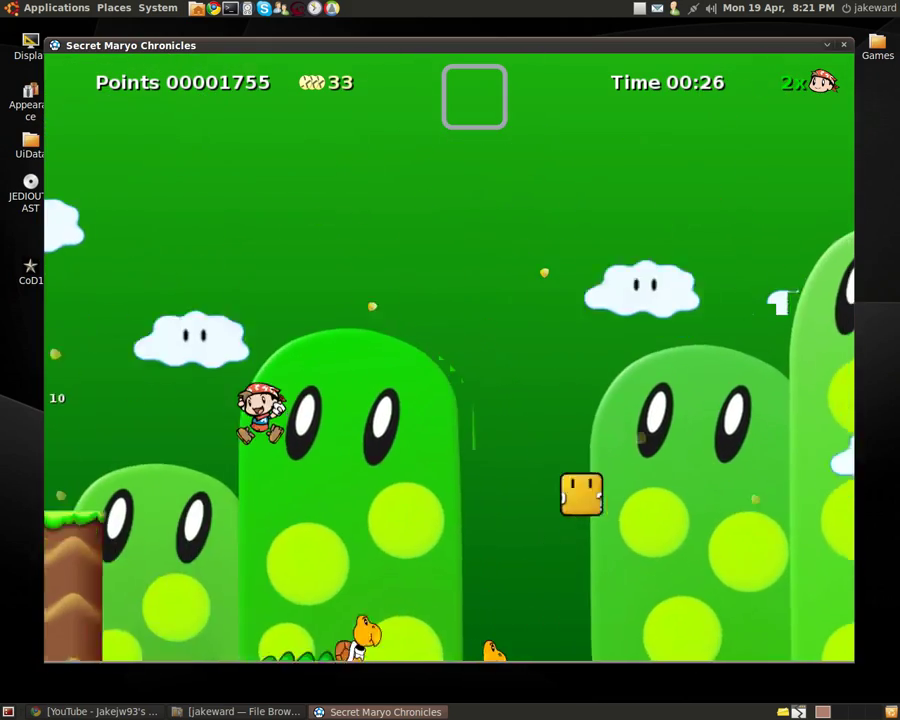
{"action": "key", "text": "s"}
{"action": "key", "text": "Right"}
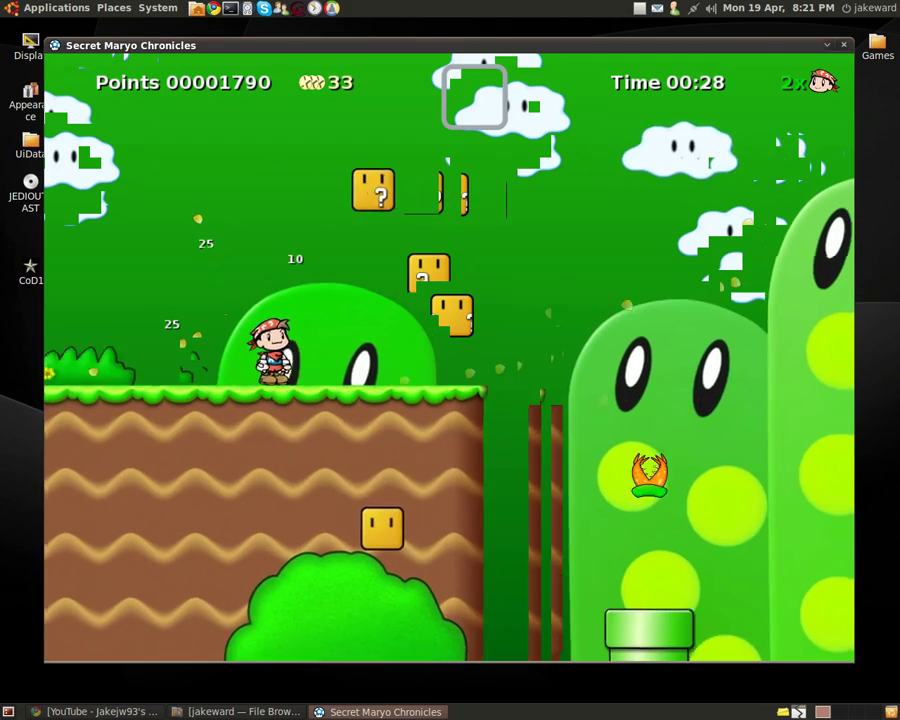
{"action": "key", "text": "s"}
{"action": "key", "text": "s"}
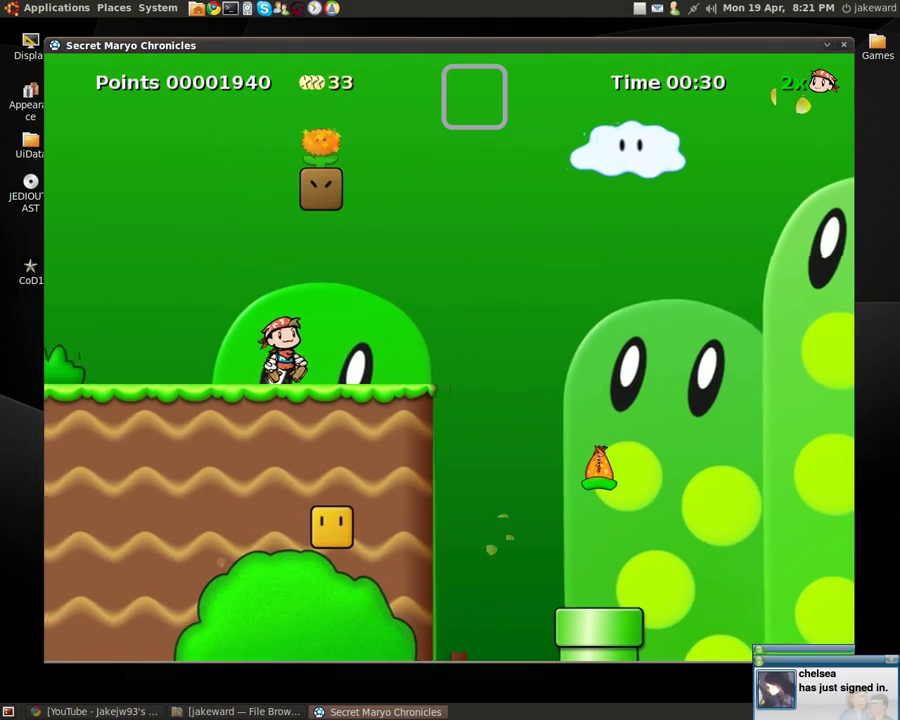
{"action": "key", "text": "s"}
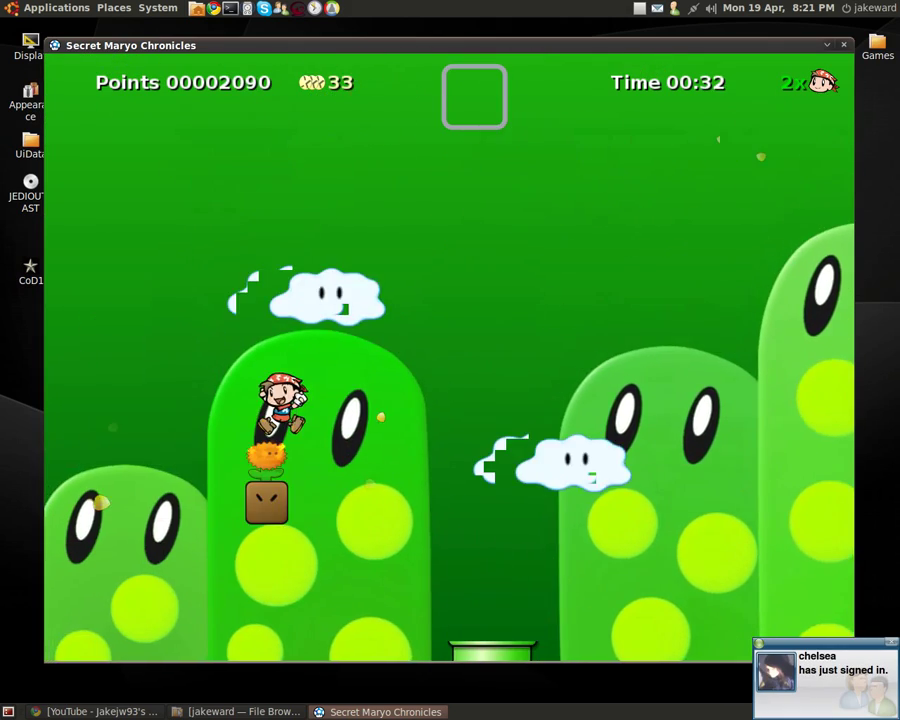
- Shoot a fireball right, drop off the platform and walk back past the bush
{"action": "key", "text": "Left"}
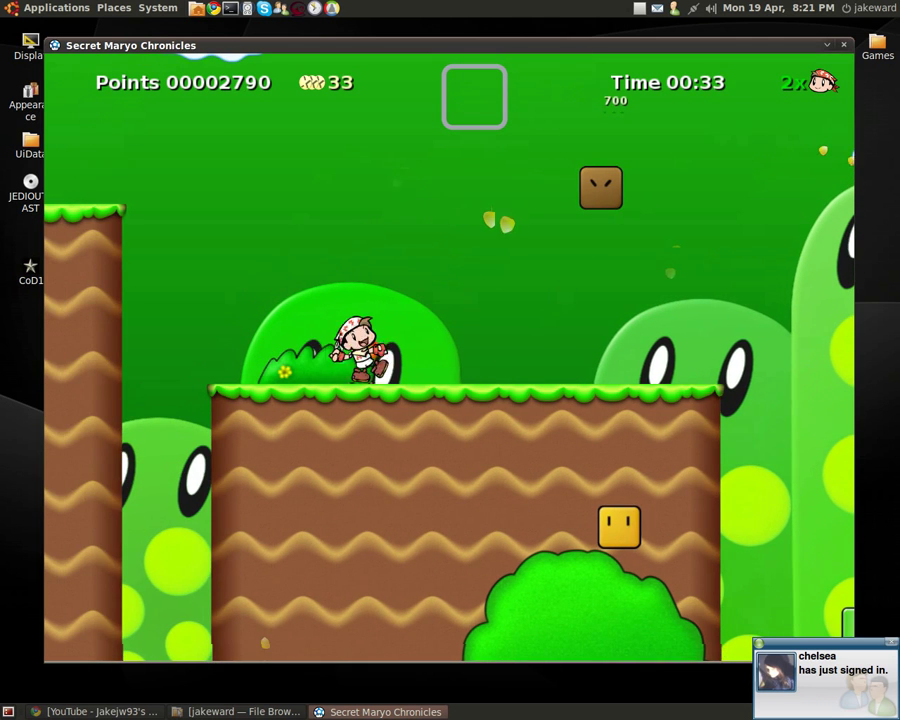
{"action": "key", "text": "Right"}
{"action": "key", "text": "a"}
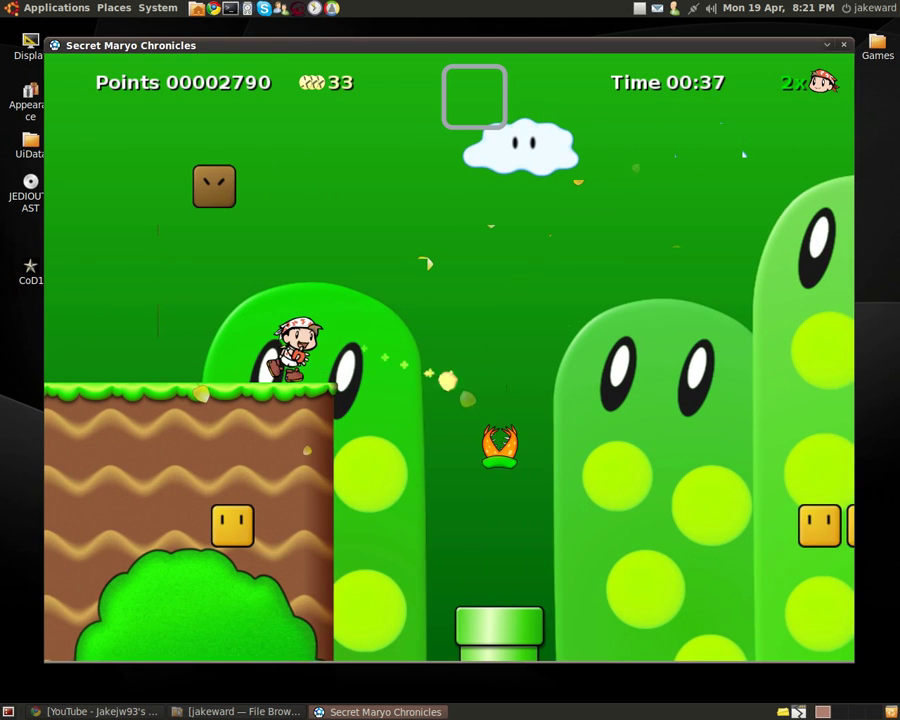
{"action": "key", "text": "a"}
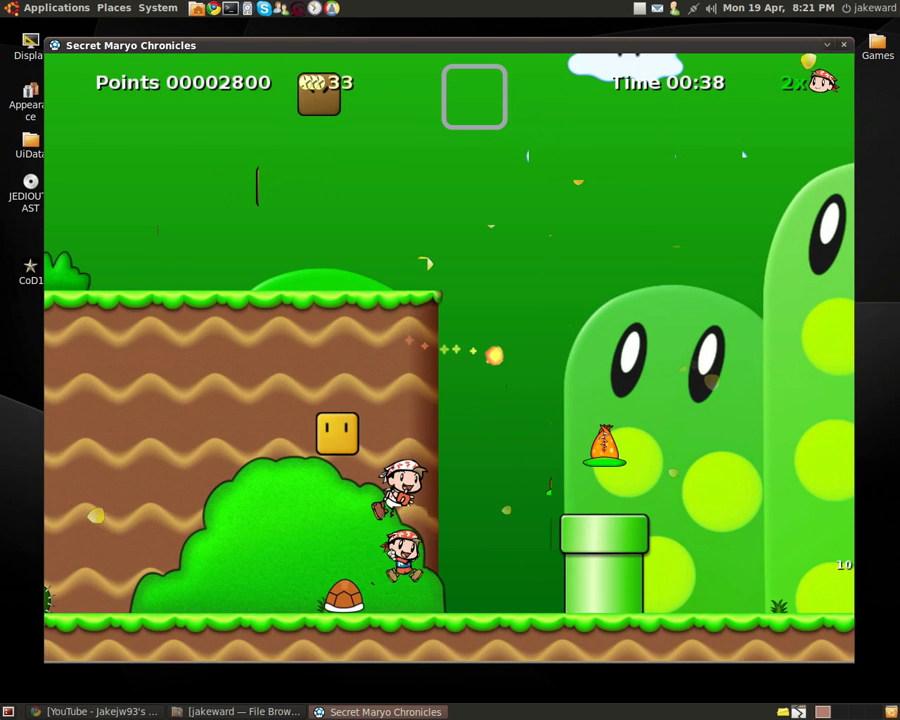
{"action": "key", "text": "Left"}
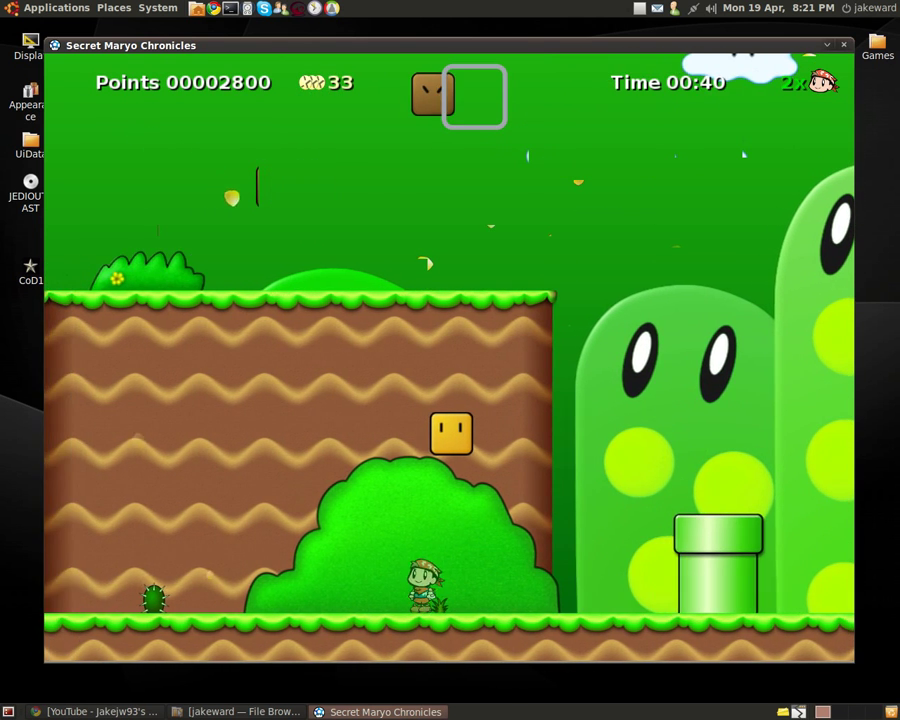
{"action": "key", "text": "s"}
- Bump the three bonus boxes, releasing a coin from the yellow box
{"action": "key", "text": "Right"}
{"action": "key", "text": "s"}
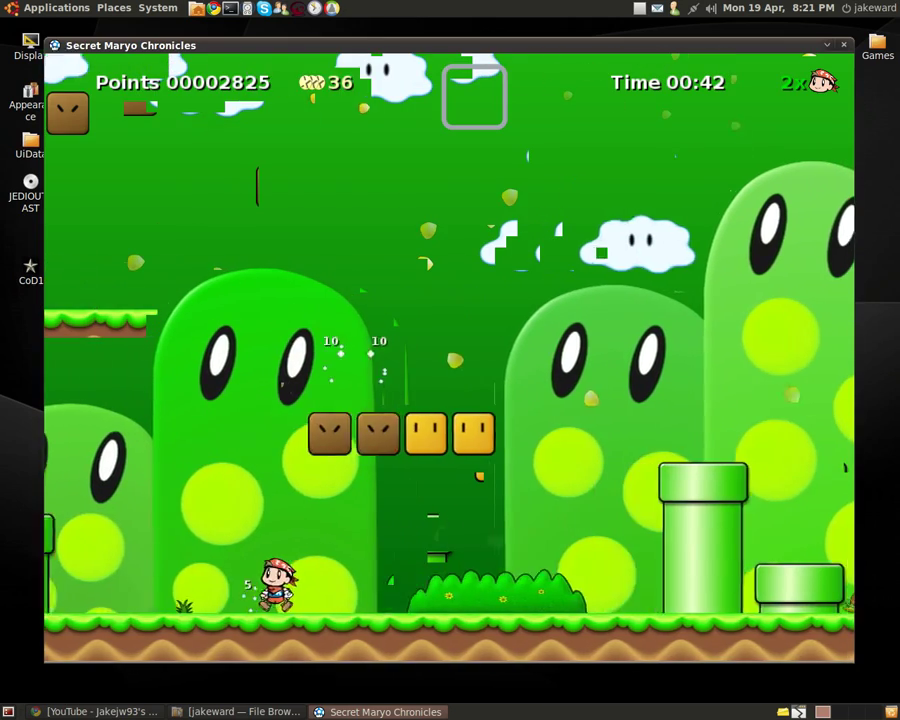
{"action": "key", "text": "Right"}
{"action": "key", "text": "s"}
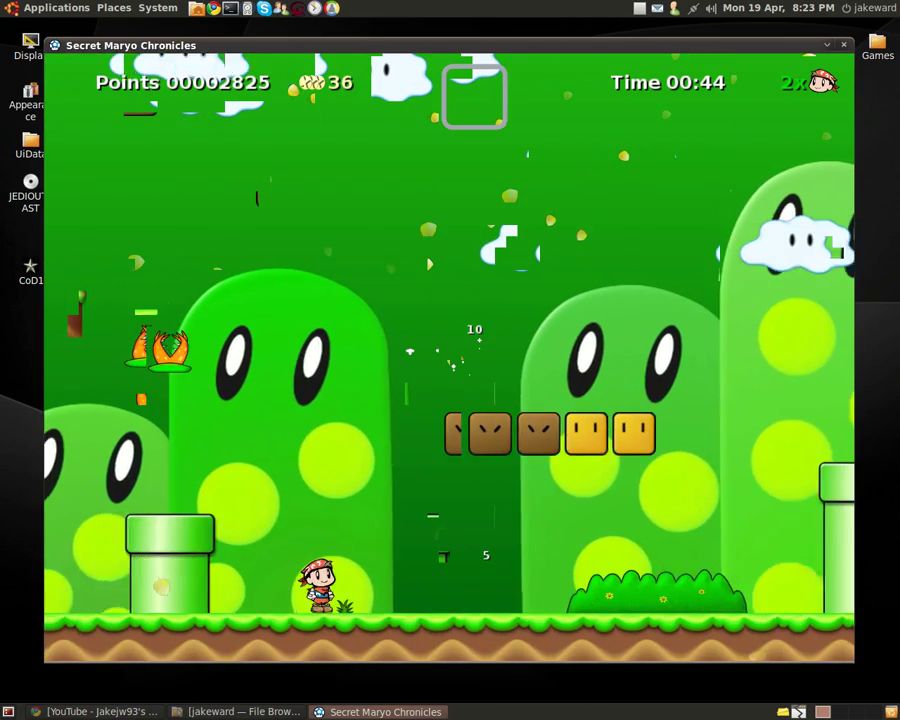
{"action": "key", "text": "Right"}
{"action": "key", "text": "s"}
{"action": "key", "text": "Right"}
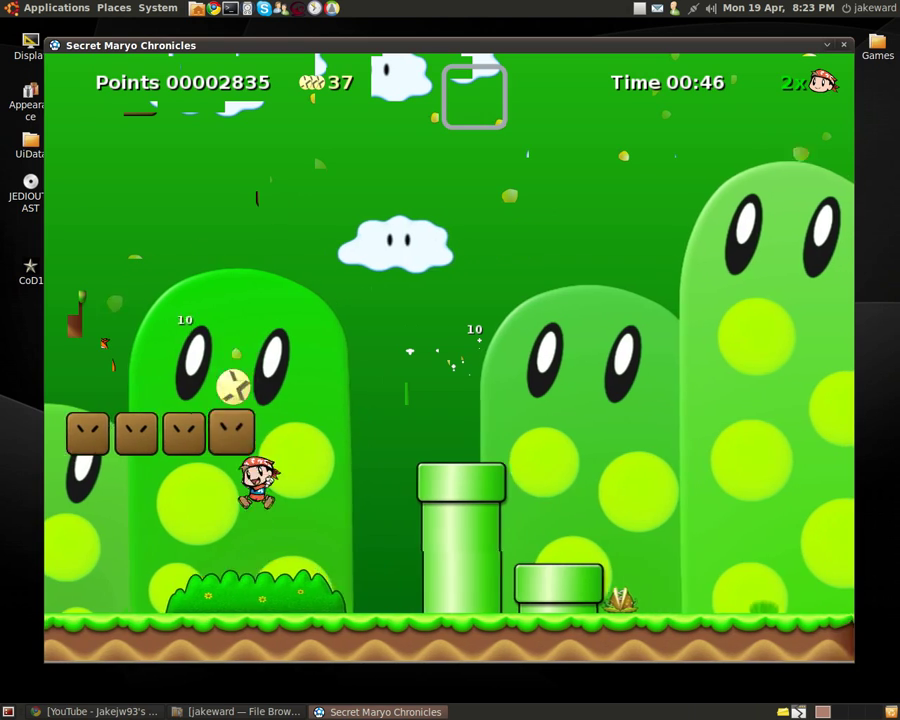
- Jump onto the raised ground and over the pipe to reach the exit door area
{"action": "key", "text": "Right"}
{"action": "key", "text": "s"}
{"action": "key", "text": "s"}
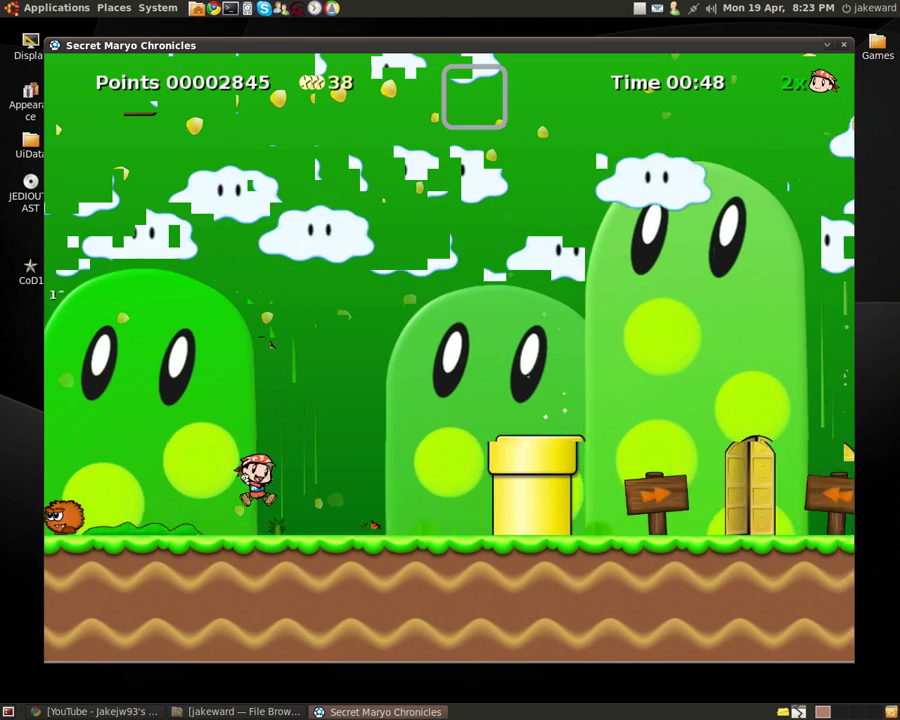
{"action": "key", "text": "s"}
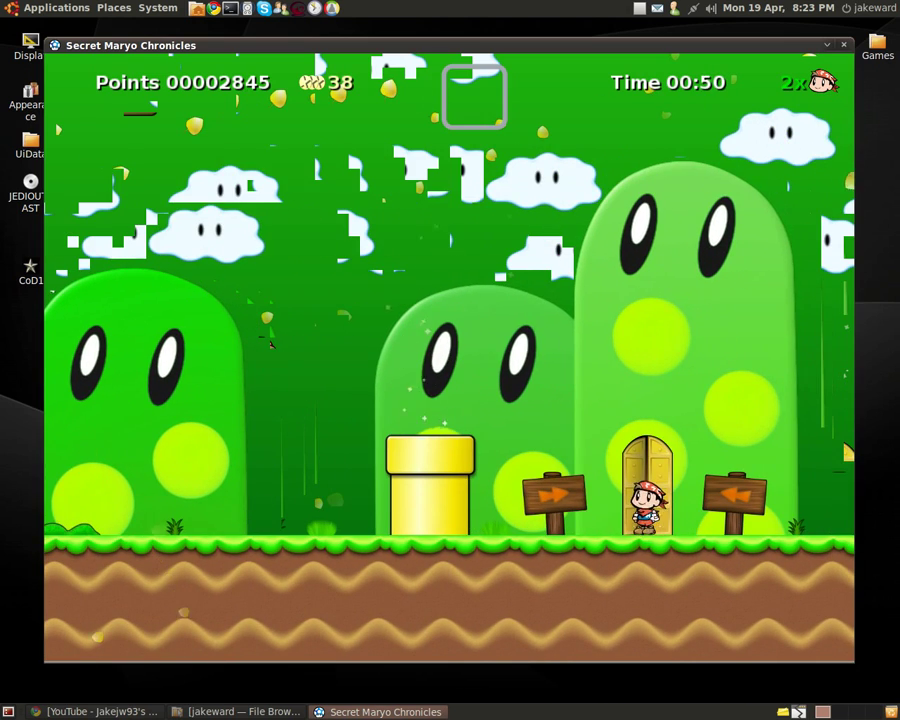
{"action": "key", "text": "Left"}
{"action": "key", "text": "Right"}
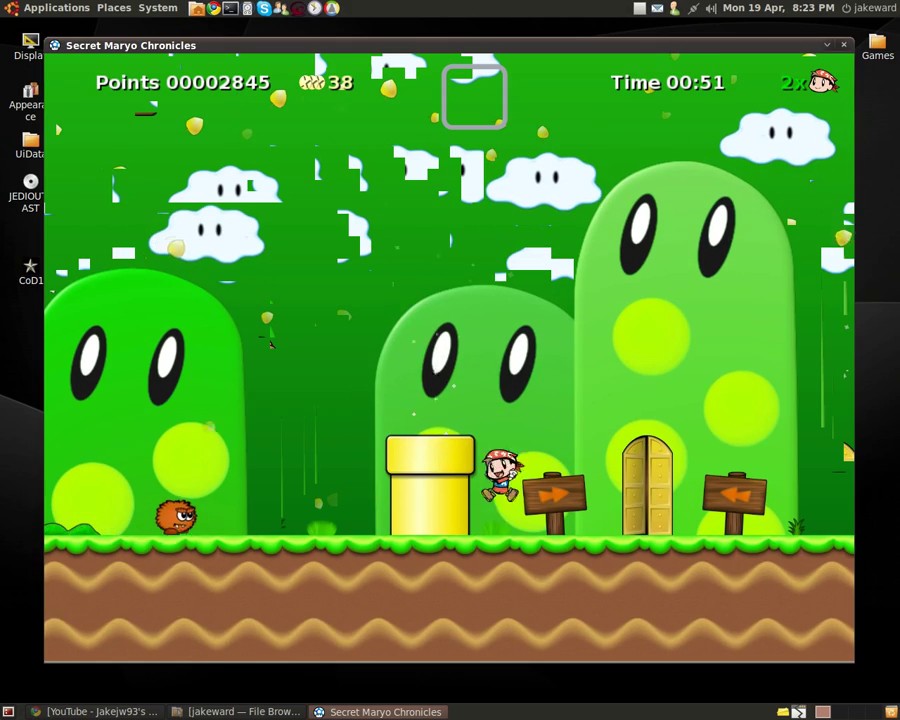
{"action": "key", "text": "s"}
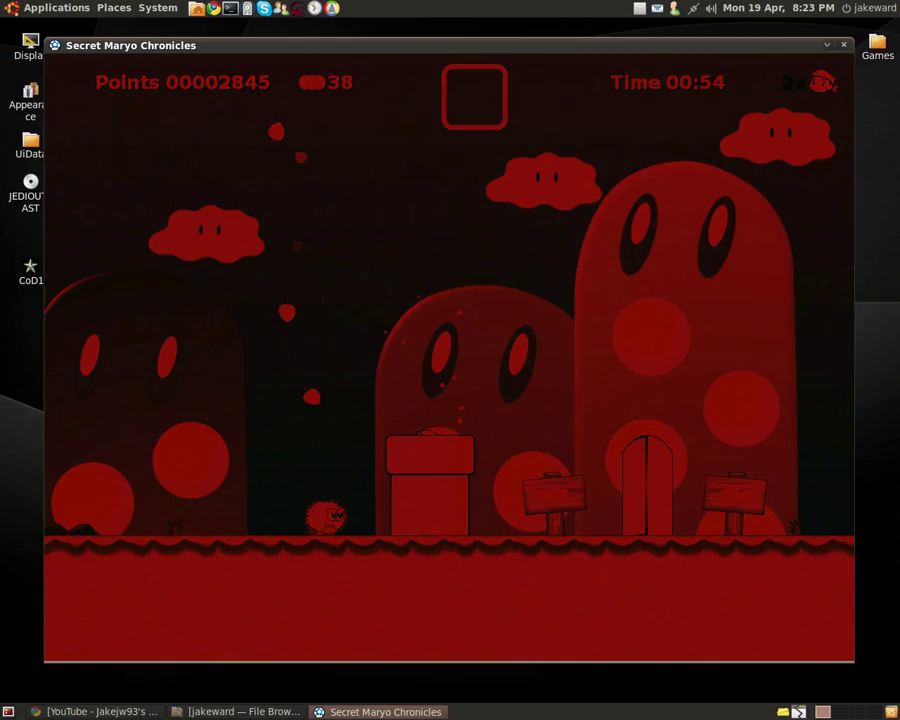
- Drop into the underground area and collect the row of coins
{"action": "key", "text": "Right"}
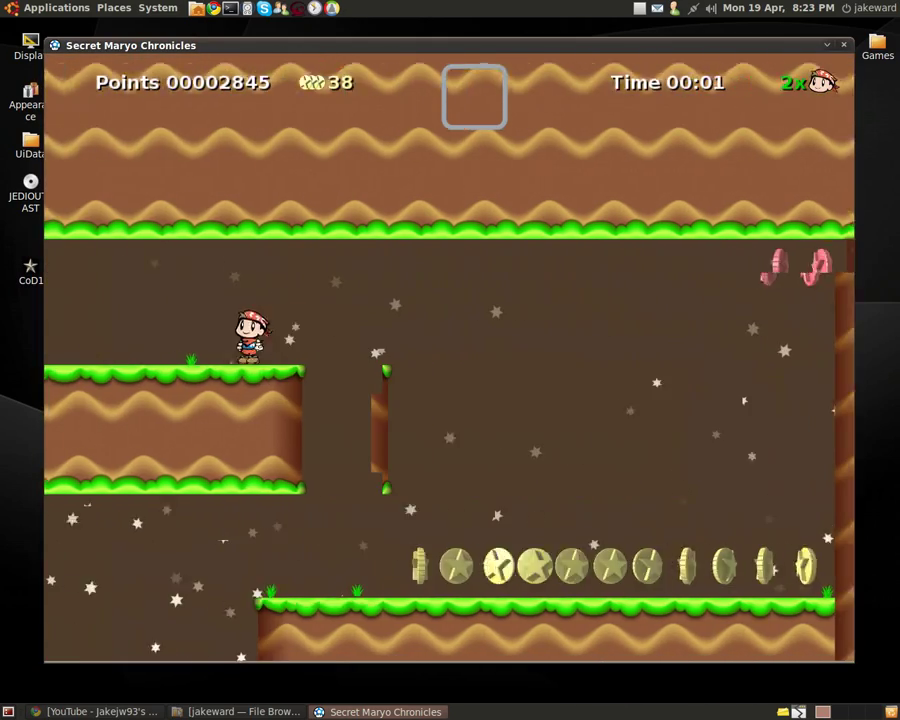
{"action": "key", "text": "Right"}
{"action": "key", "text": "s"}
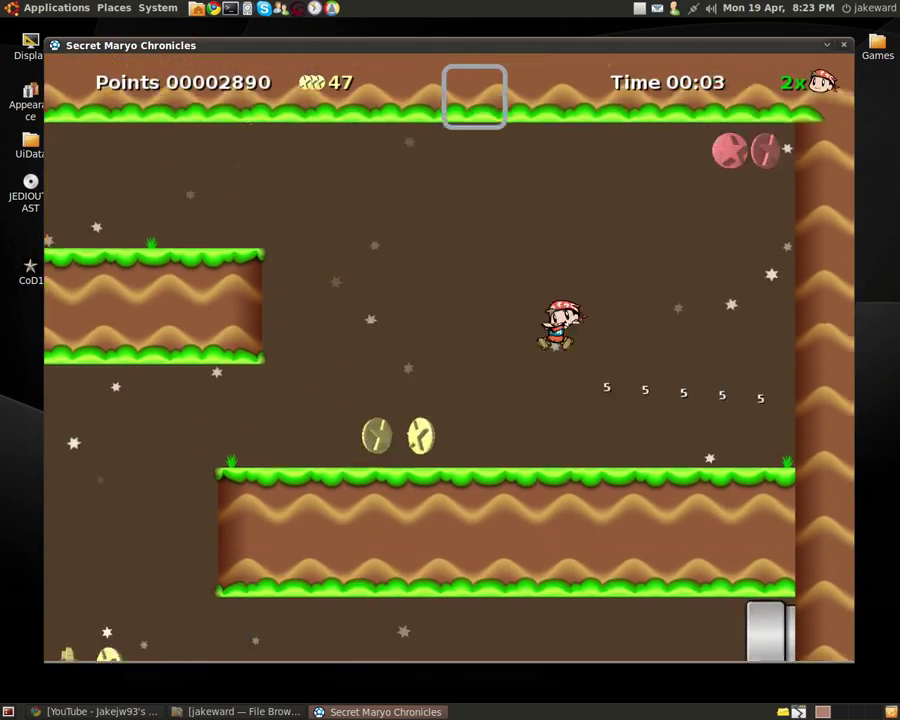
{"action": "key", "text": "Right"}
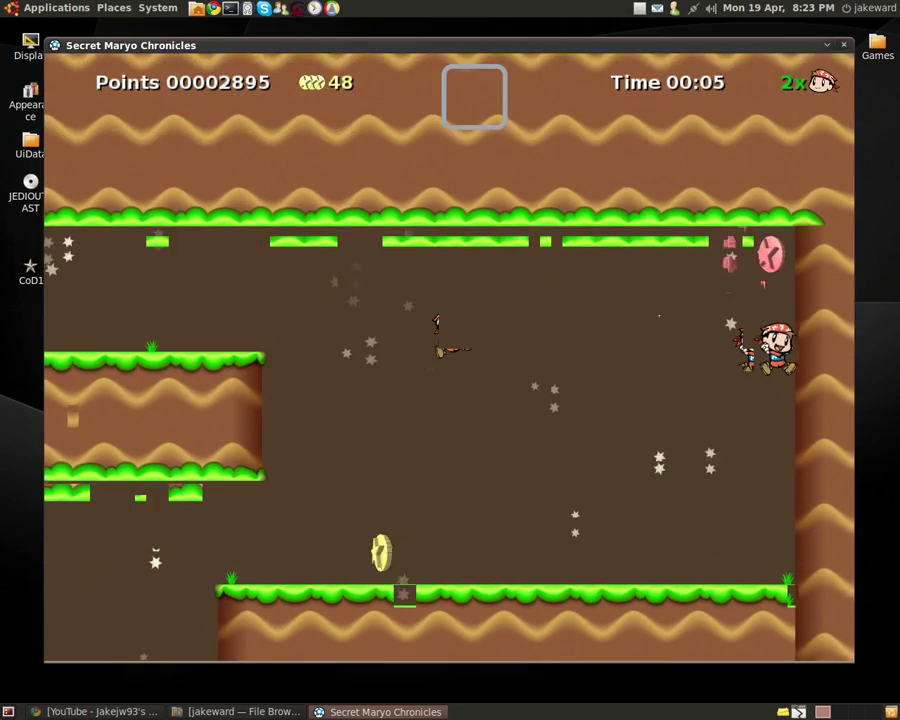
- Jump across the cave and collect coins along the lower floor
{"action": "key", "text": "Left"}
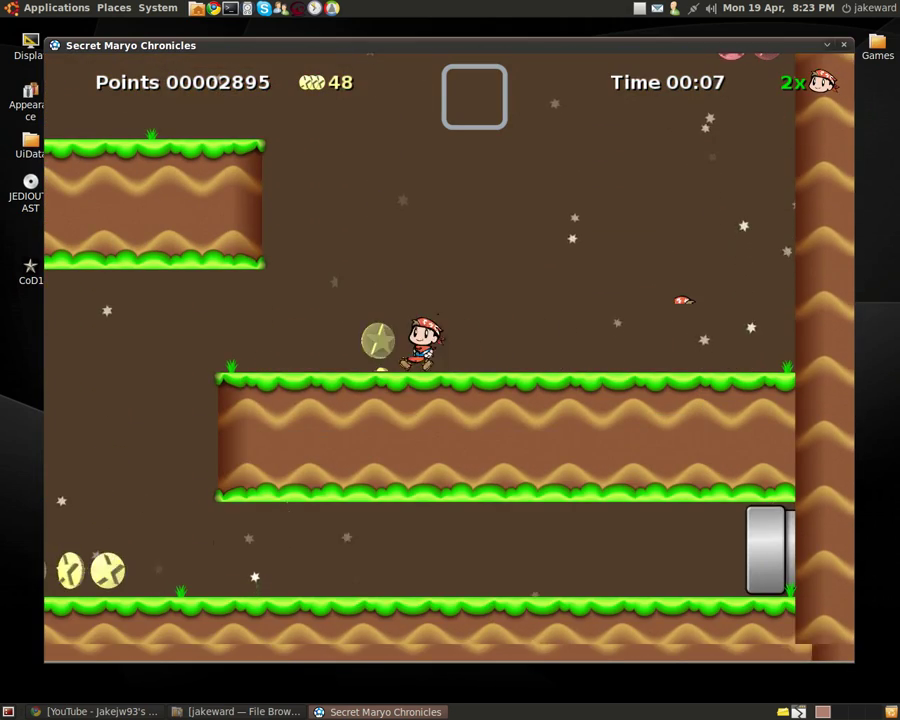
{"action": "key", "text": "Left"}
{"action": "key", "text": "Right"}
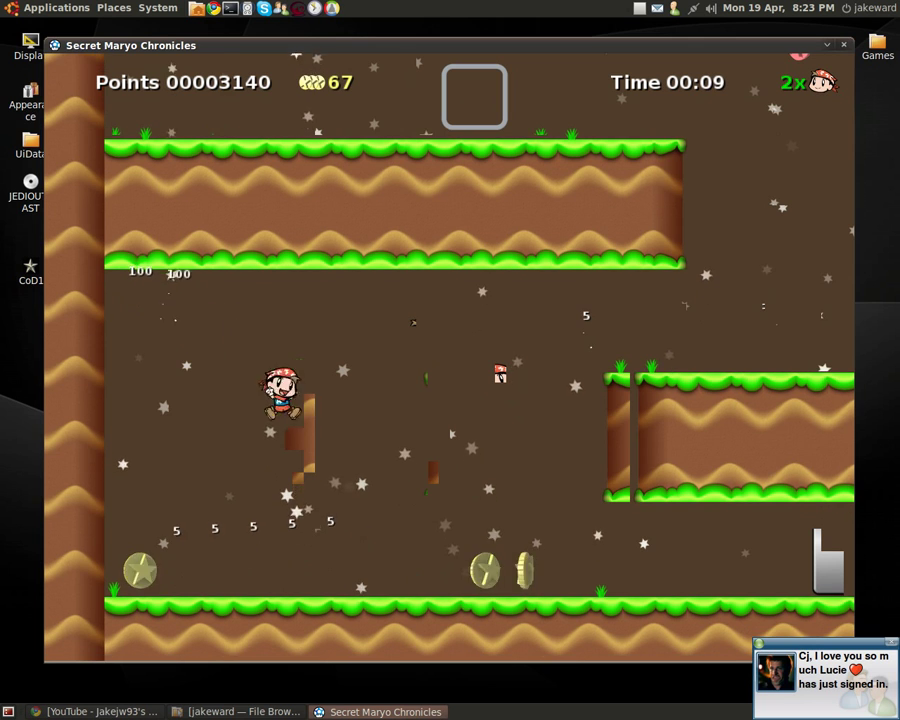
{"action": "key", "text": "Left"}
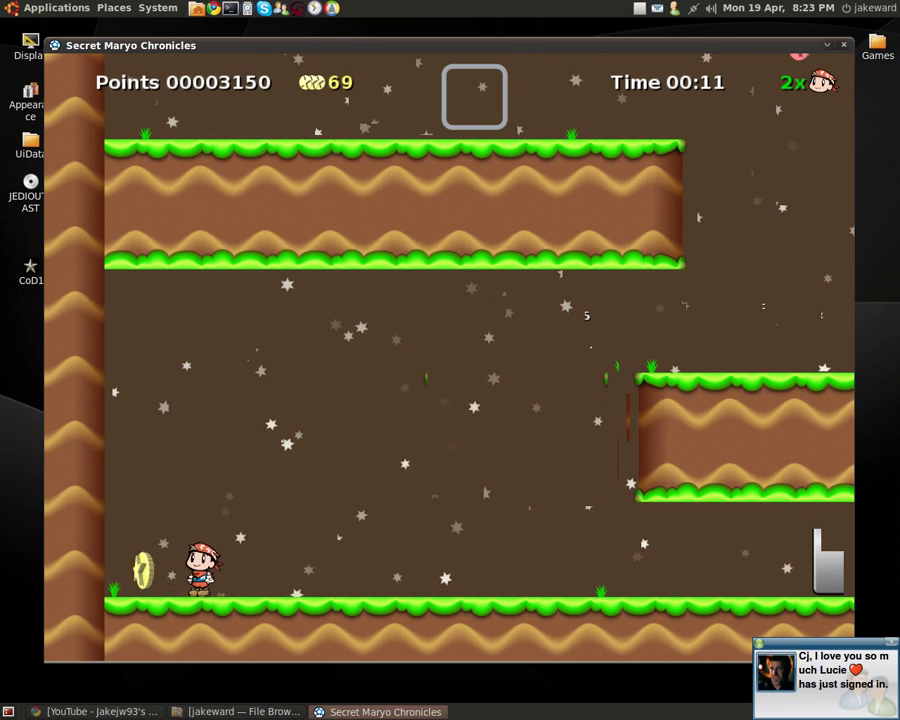
{"action": "key", "text": "Right"}
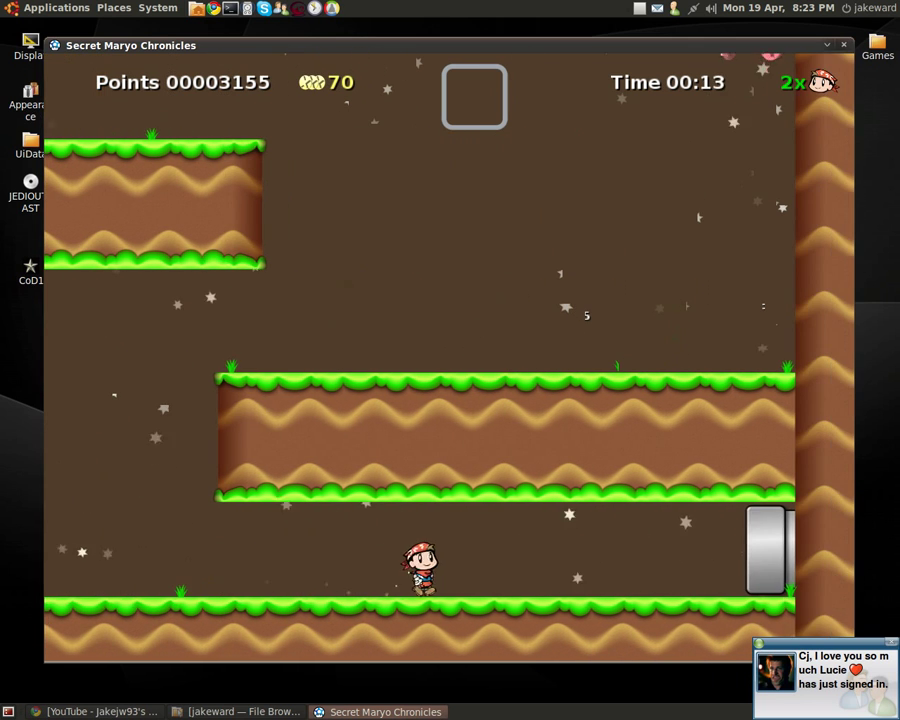
{"action": "key", "text": "Left"}
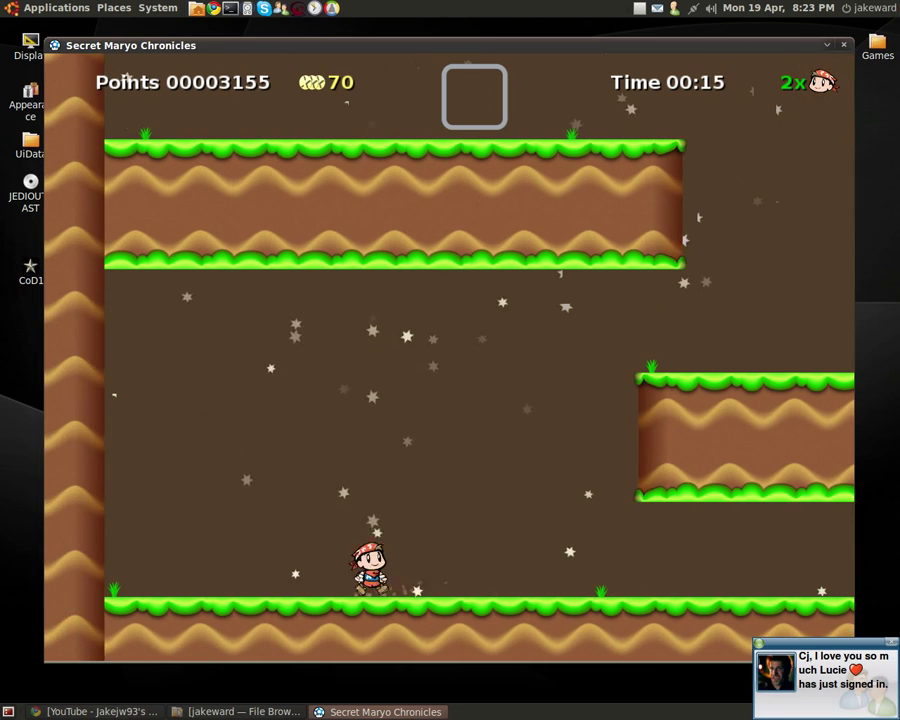
- Climb up through the cave, collecting the coins on the right side
{"action": "key", "text": "Right"}
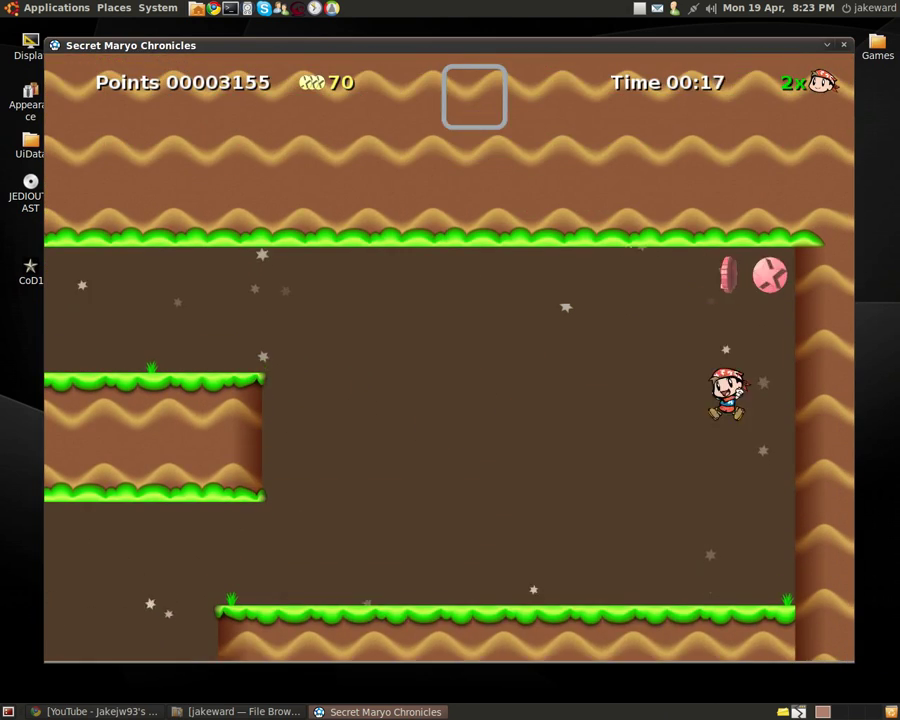
{"action": "key", "text": "Left"}
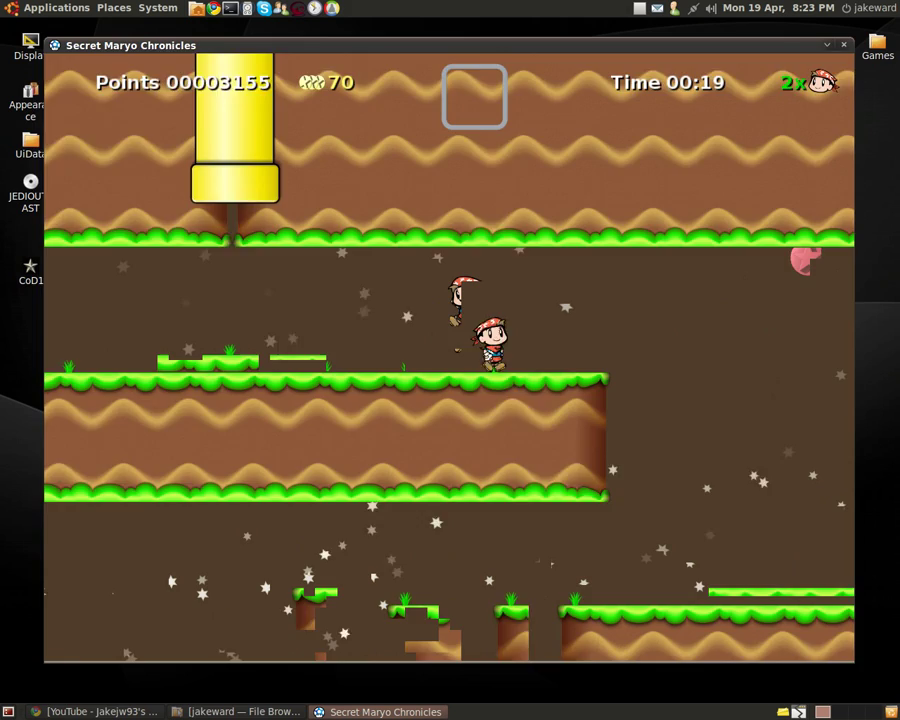
{"action": "key", "text": "Right"}
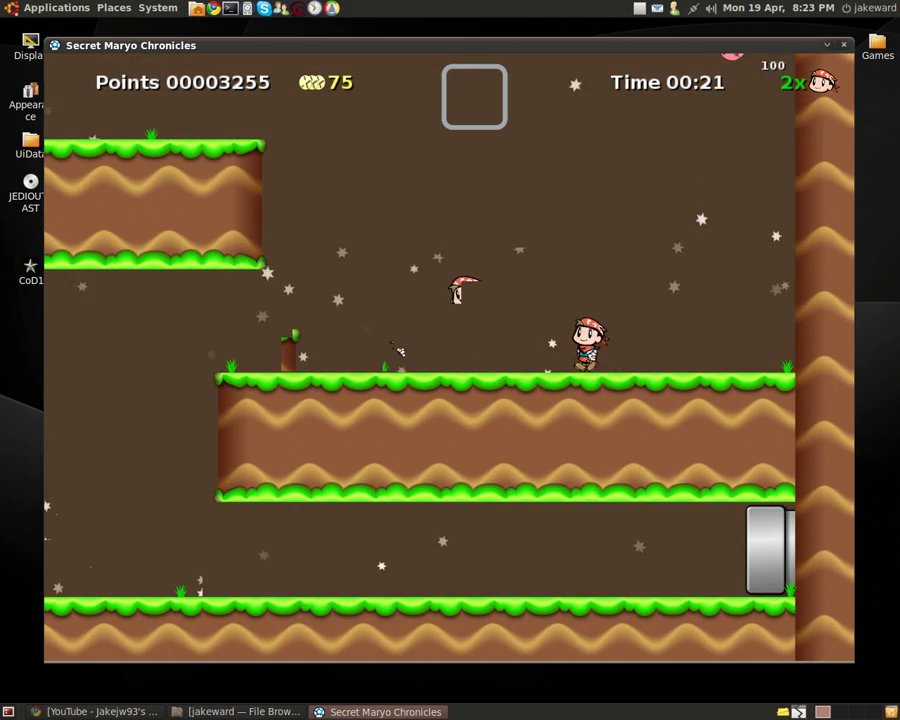
{"action": "key", "text": "Left"}
{"action": "key", "text": "Right"}
{"action": "key", "text": "s"}
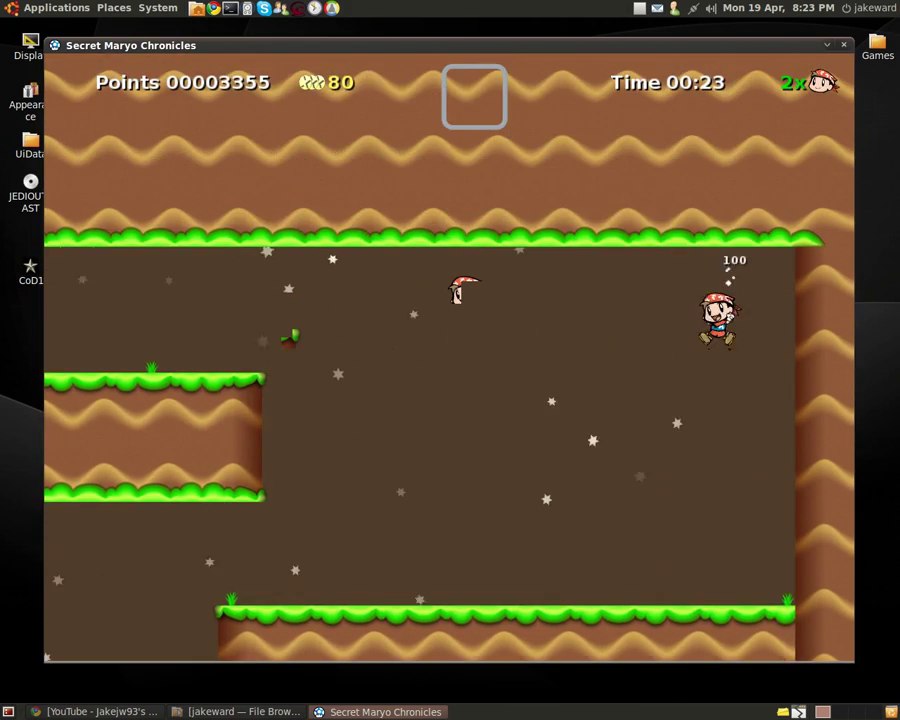
- Exit through the pipe and start lvl_2 from the World 1 map
{"action": "key", "text": "Left"}
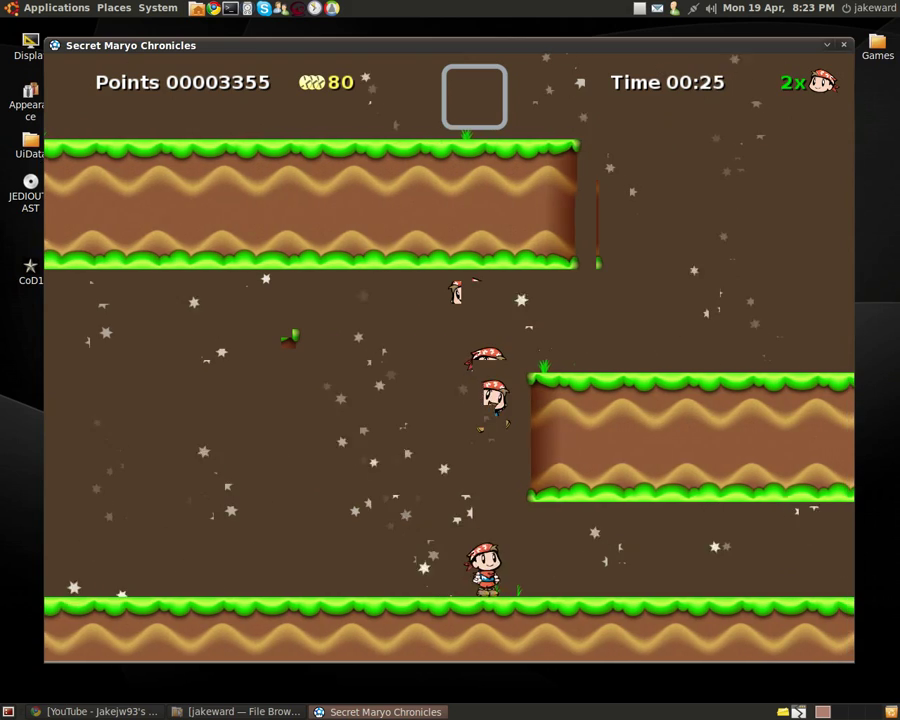
{"action": "key", "text": "Right"}
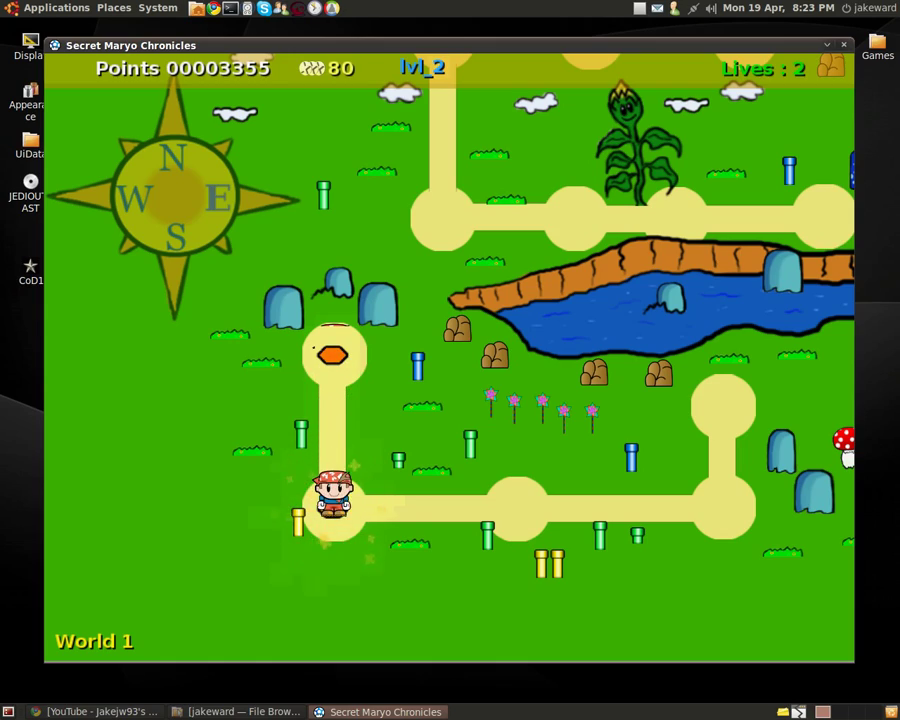
{"action": "key", "text": "Return"}
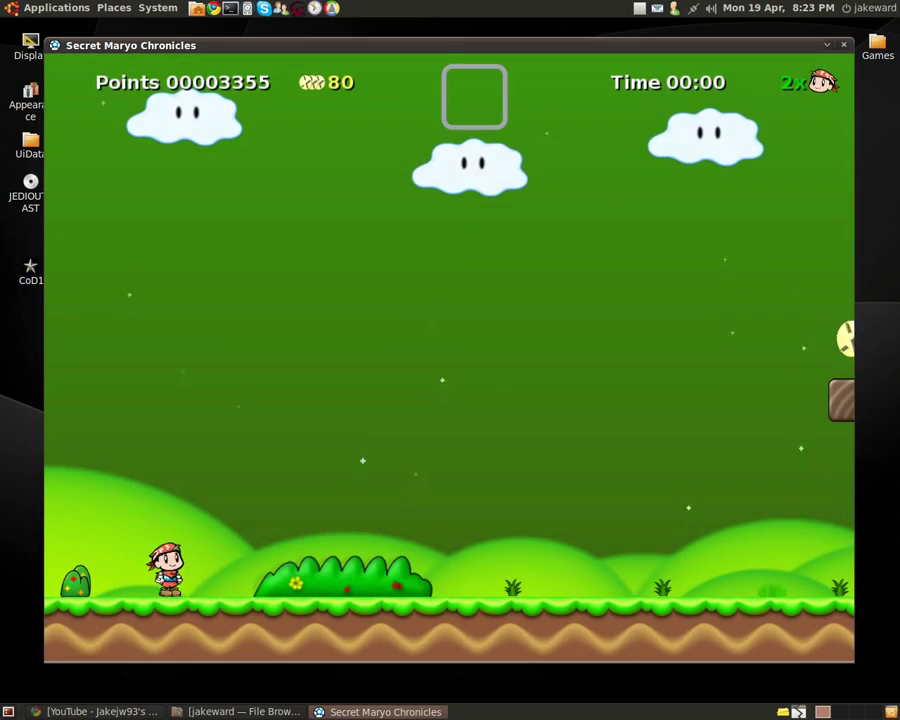
- Run into lvl_2, jump the block row for coins, grab the mushroom and stomp the turtle
{"action": "key", "text": "Right"}
{"action": "key", "text": "s"}
{"action": "key", "text": "s"}
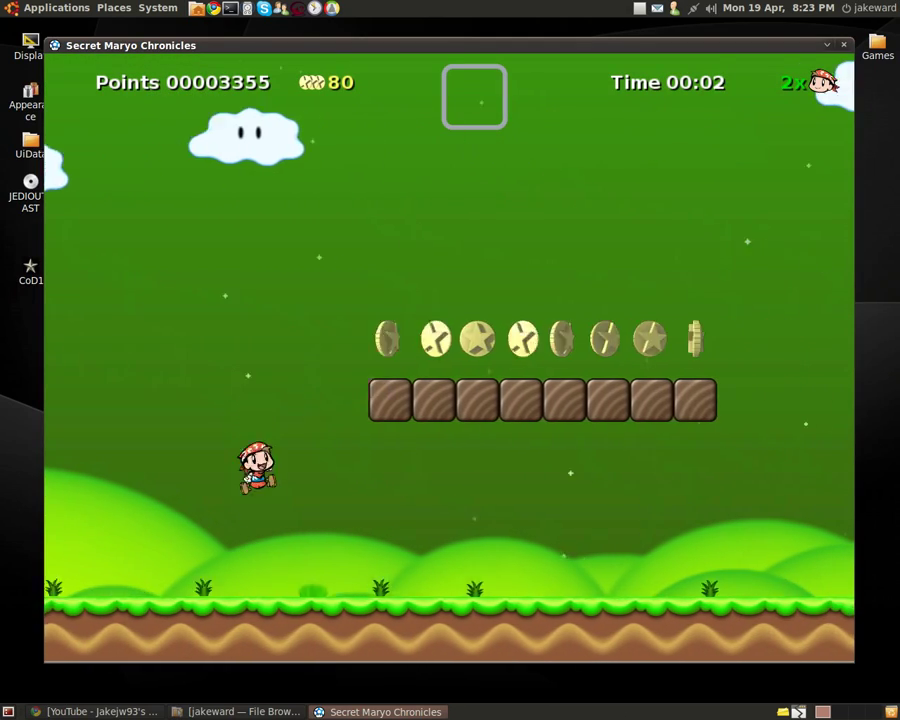
{"action": "key", "text": "s"}
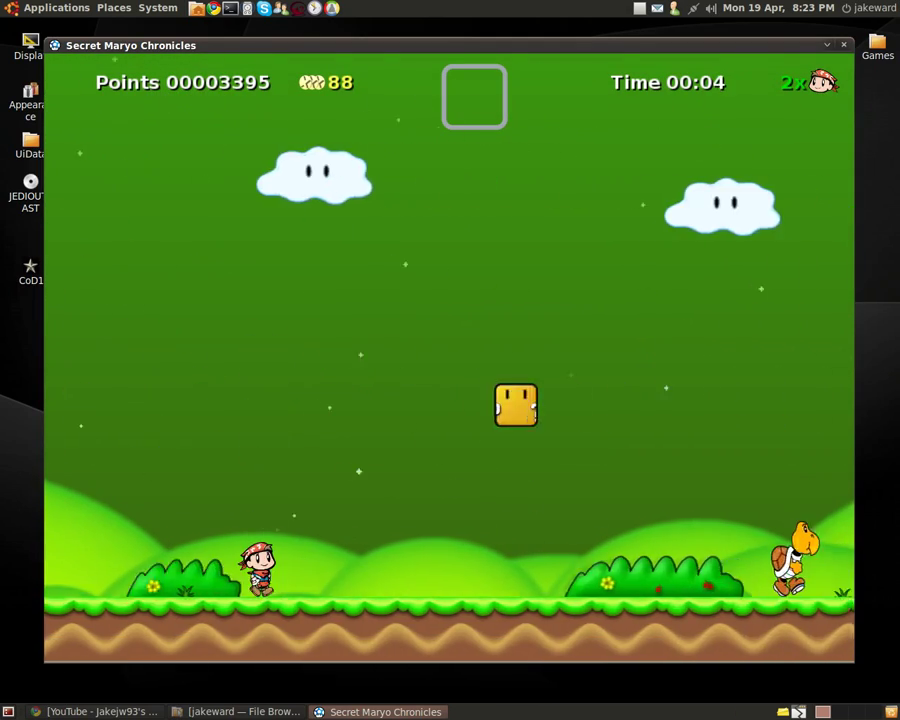
{"action": "key", "text": "s"}
{"action": "key", "text": "s"}
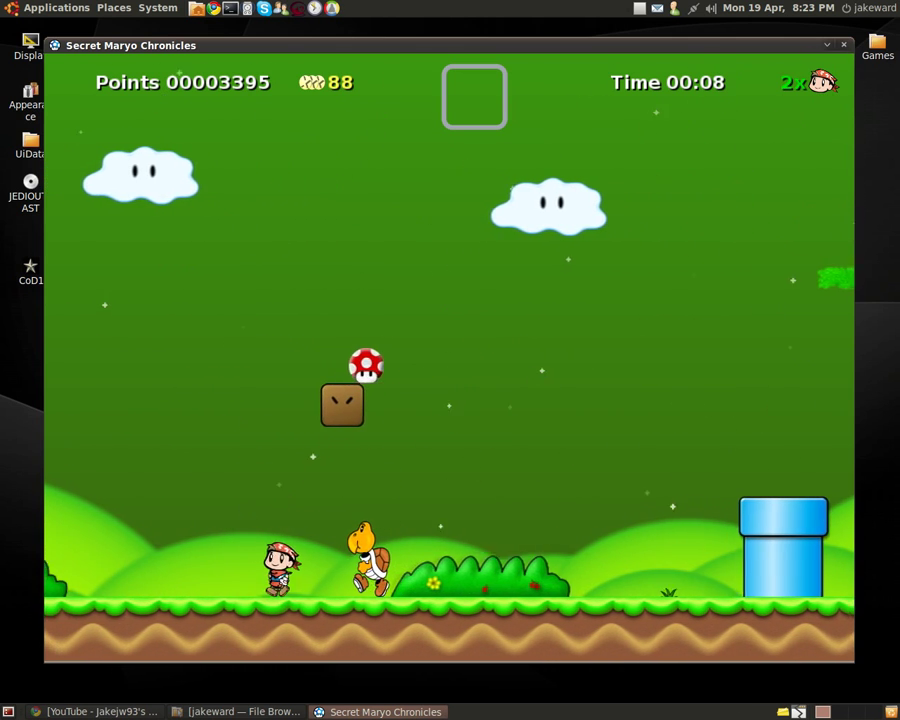
{"action": "key", "text": "s"}
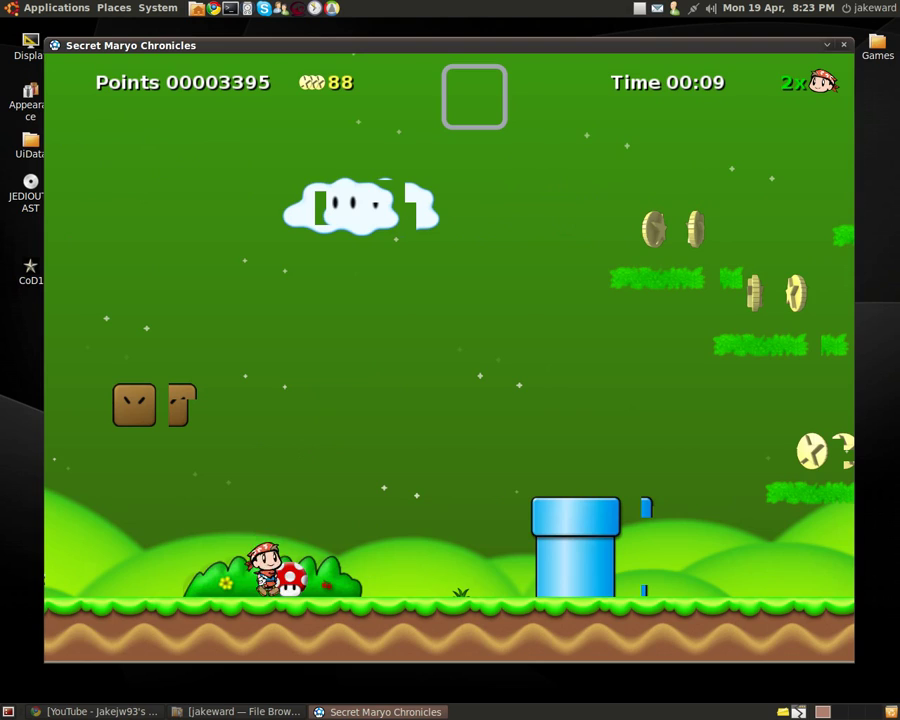
{"action": "key", "text": "s"}
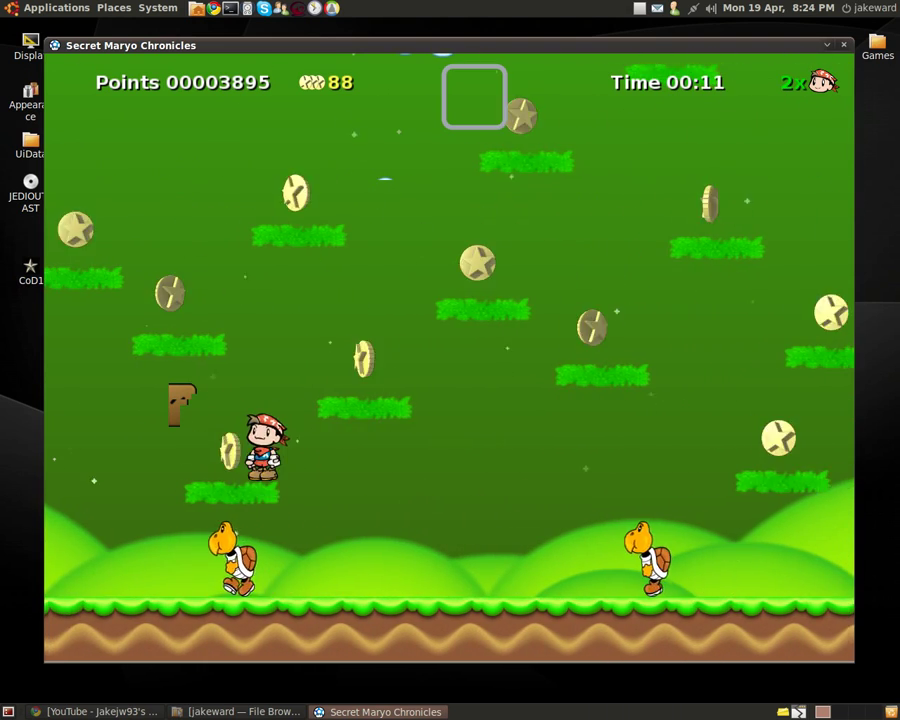
{"action": "key", "text": "s"}
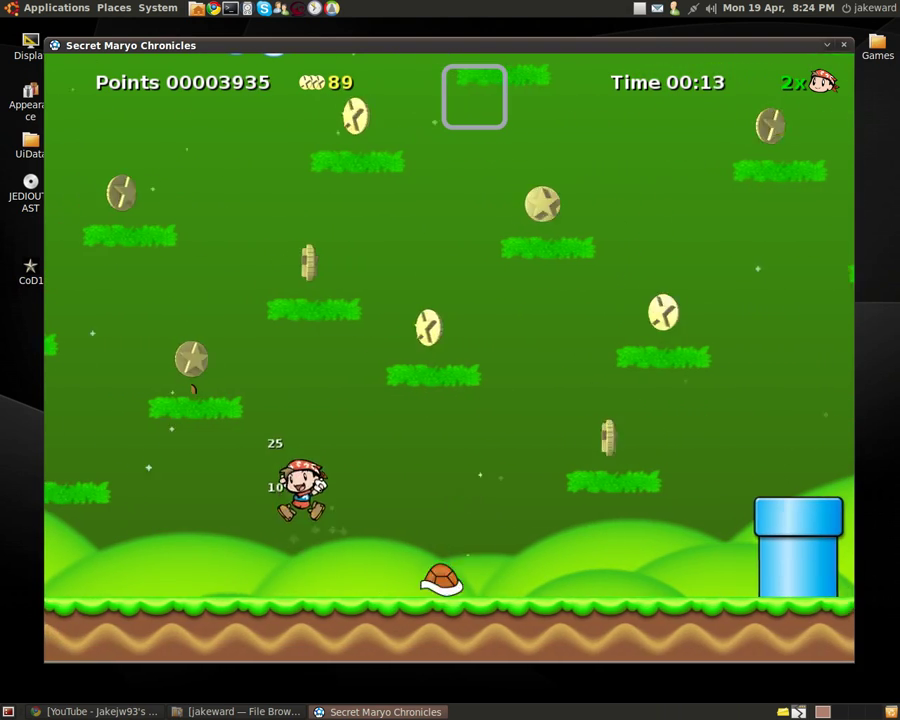
{"action": "key", "text": "s"}
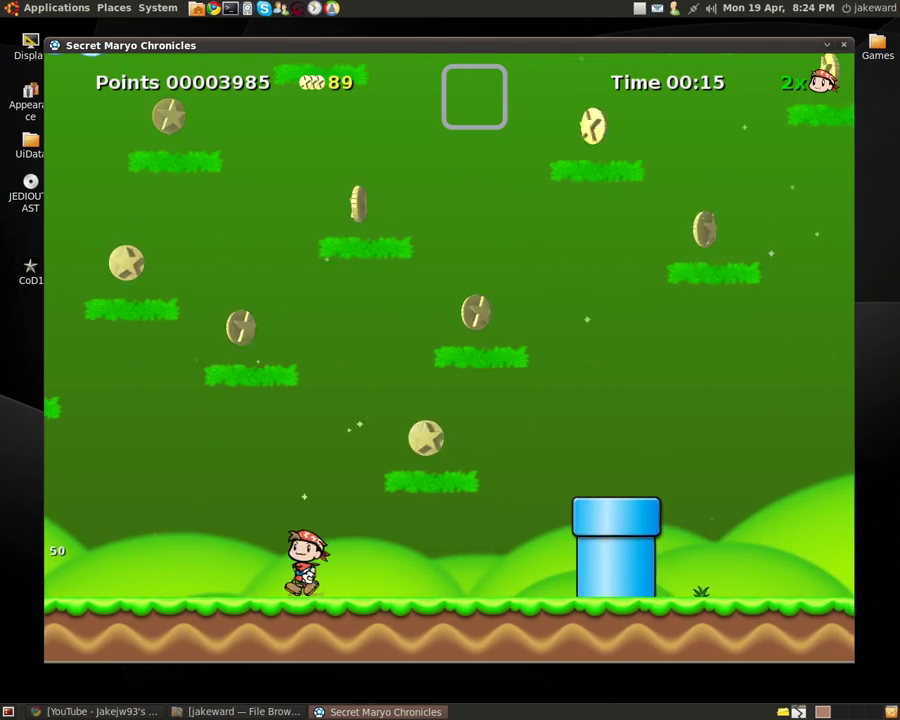
- Leap from beside the blue pipe up through the upper platforms, gathering their coins
{"action": "key", "text": "Right"}
{"action": "key", "text": "s"}
{"action": "key", "text": "Left"}
{"action": "key", "text": "s"}
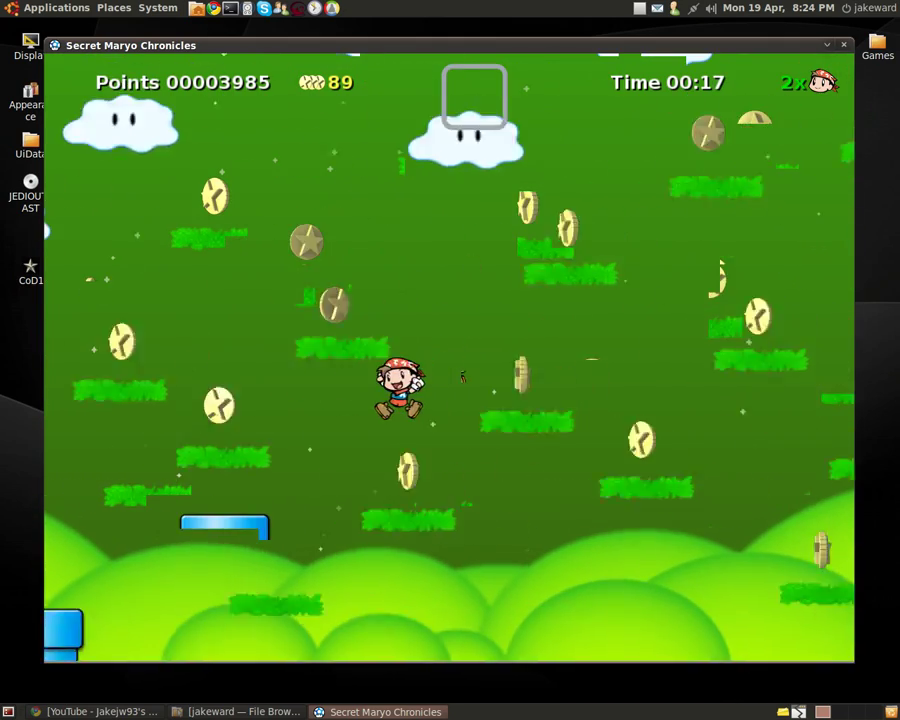
{"action": "key", "text": "Right"}
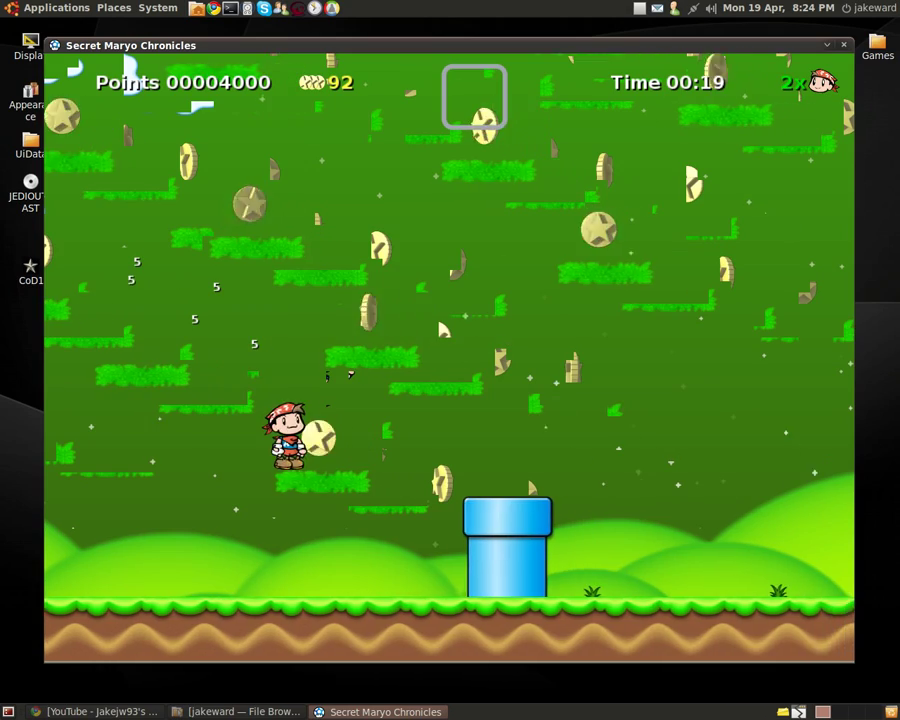
{"action": "key", "text": "s"}
{"action": "key", "text": "Right"}
{"action": "key", "text": "Left"}
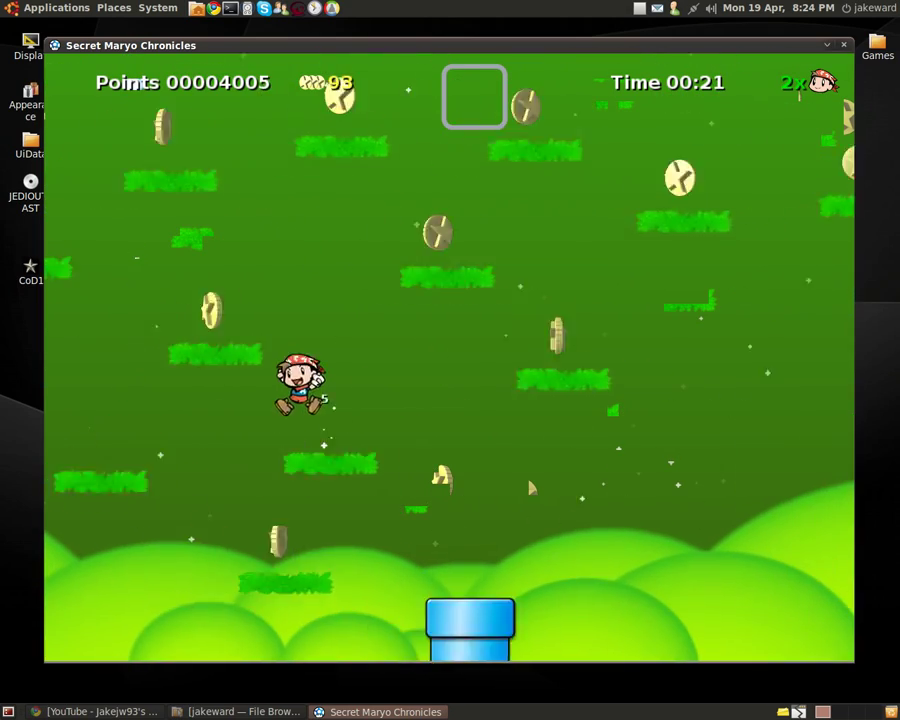
{"action": "key", "text": "s"}
{"action": "key", "text": "Left"}
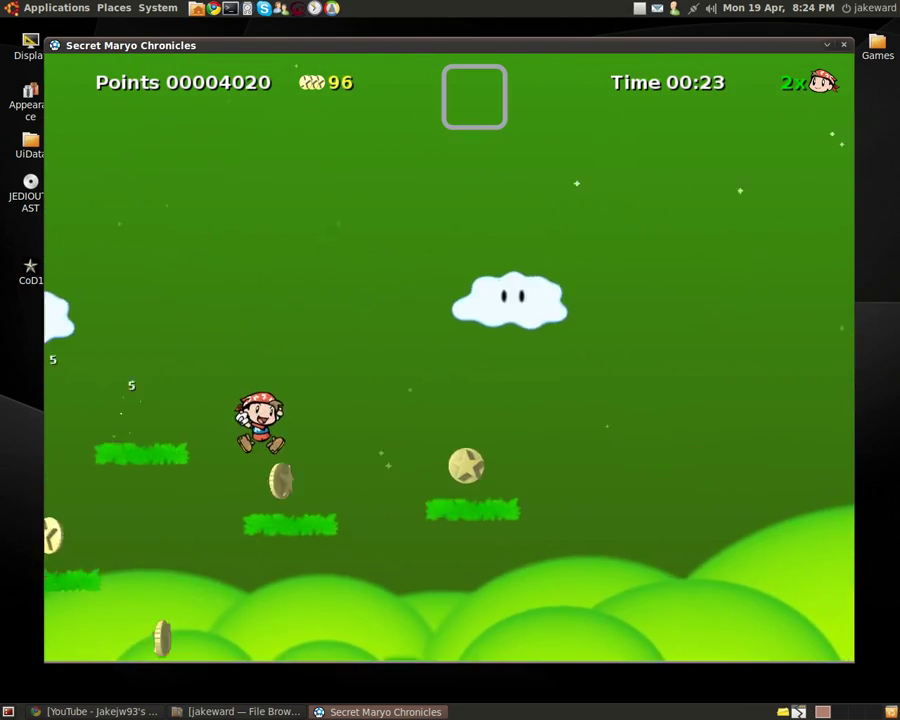
{"action": "key", "text": "Right"}
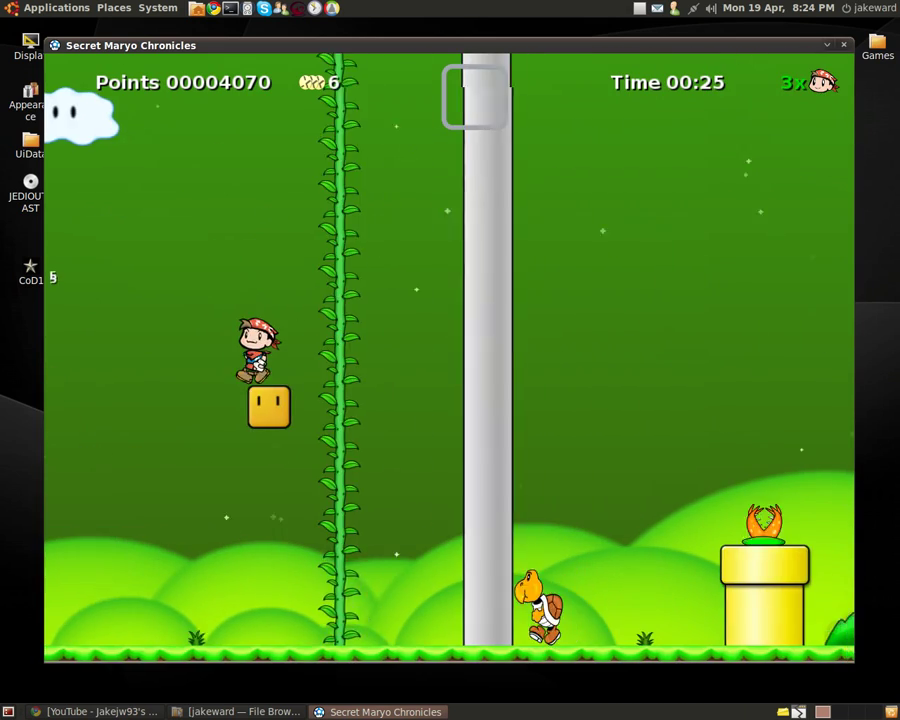
- Drop beside the vine, dismiss the climbable-vine help message and stomp the nearby Koopa
{"action": "key", "text": "Left"}
{"action": "key", "text": "s"}
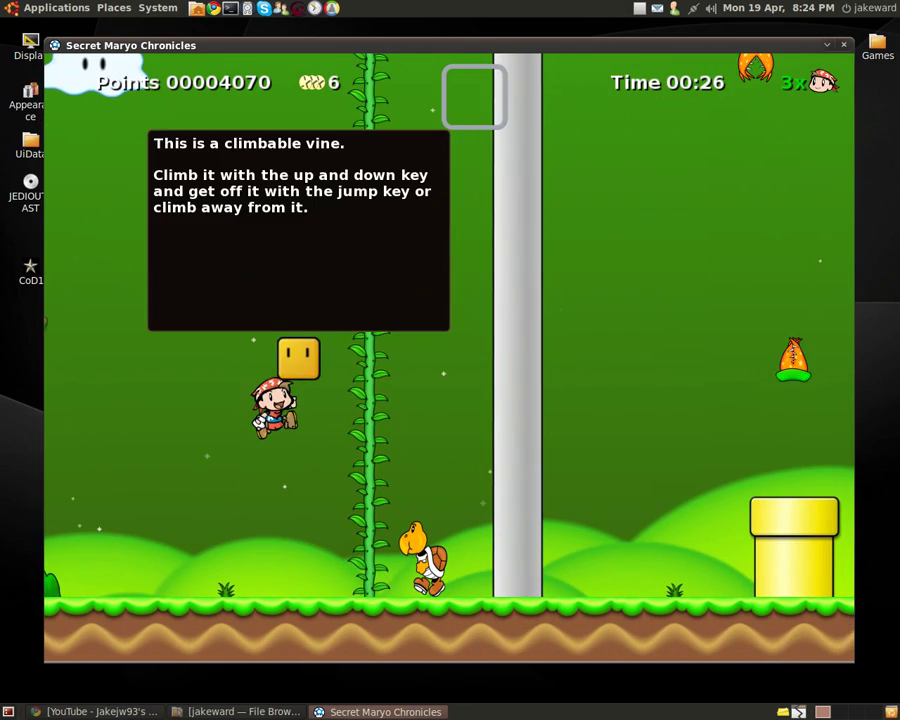
{"action": "key", "text": "Left"}
{"action": "key", "text": "s"}
{"action": "key", "text": "Right"}
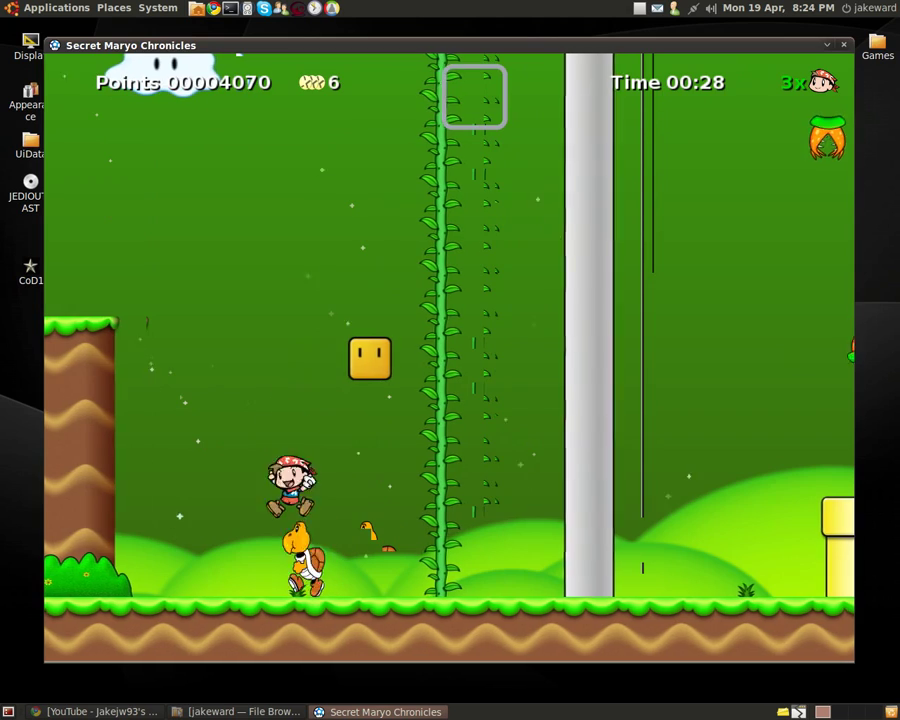
{"action": "key", "text": "Right"}
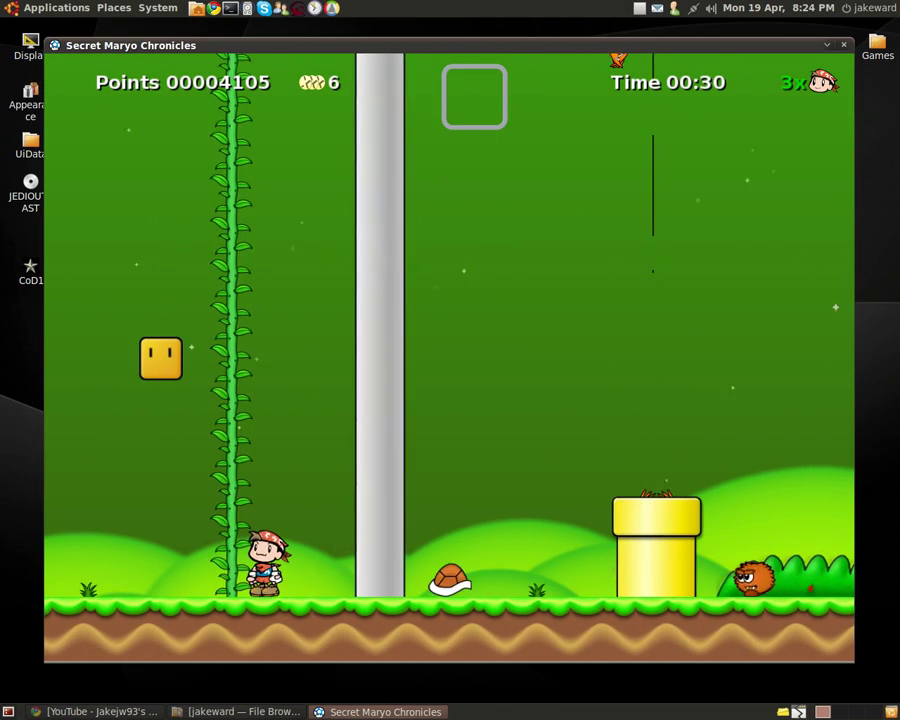
- Climb the vine, drop off and re-climb, then reach the grassy platform and return
{"action": "key", "text": "Up"}
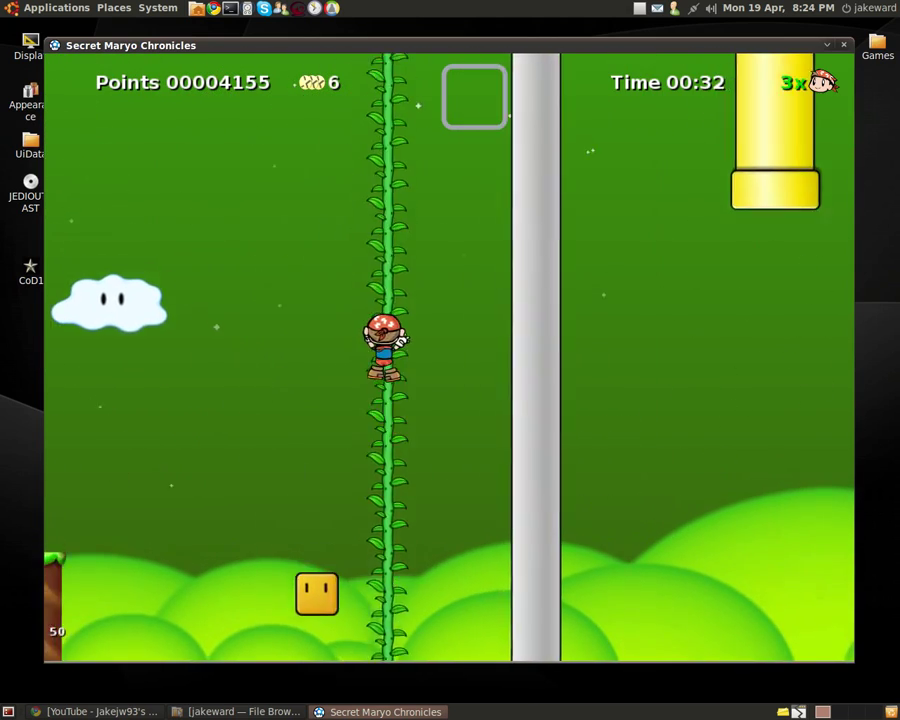
{"action": "key", "text": "Up"}
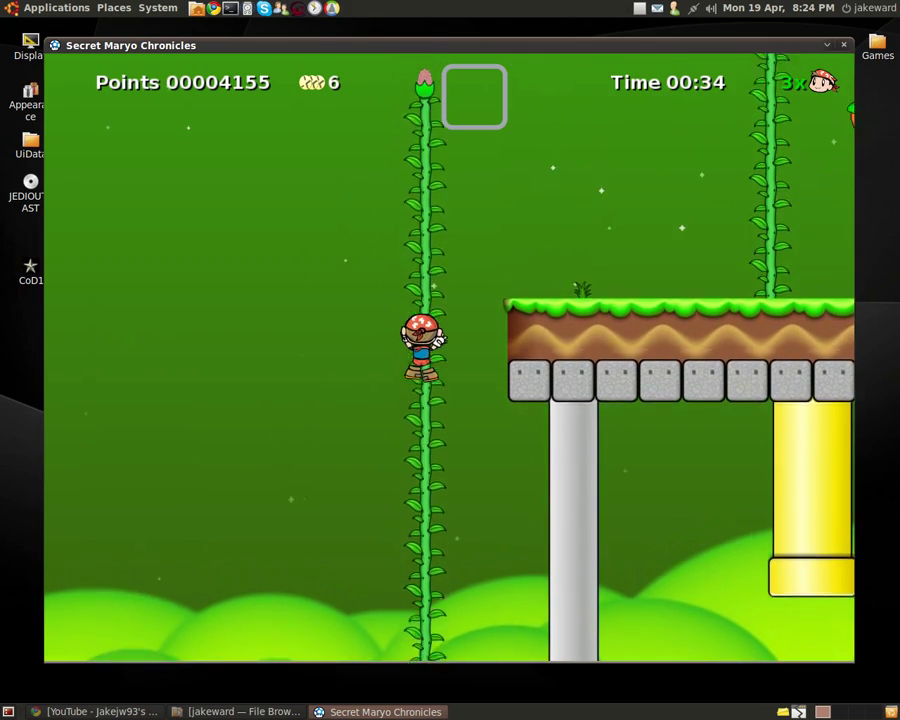
{"action": "key", "text": "Right"}
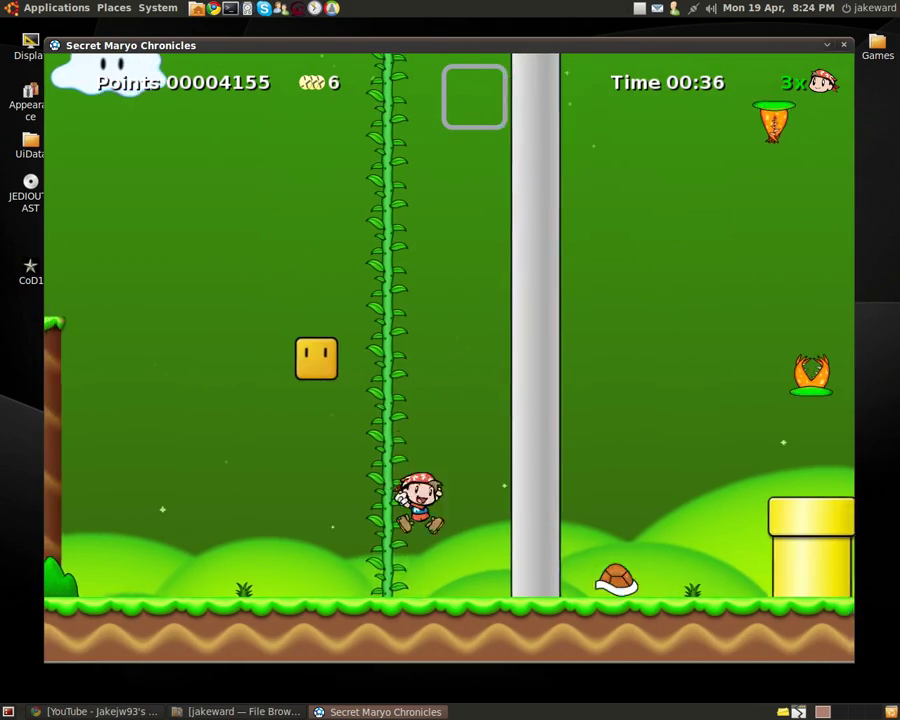
{"action": "key", "text": "Left"}
{"action": "key", "text": "Up"}
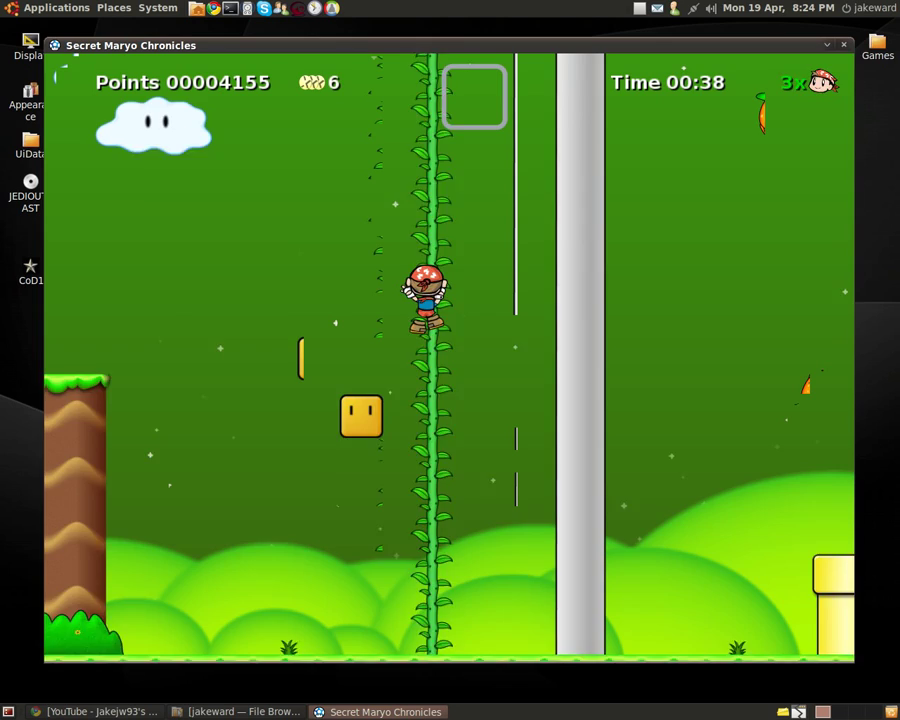
{"action": "key", "text": "Up"}
{"action": "key", "text": "Up"}
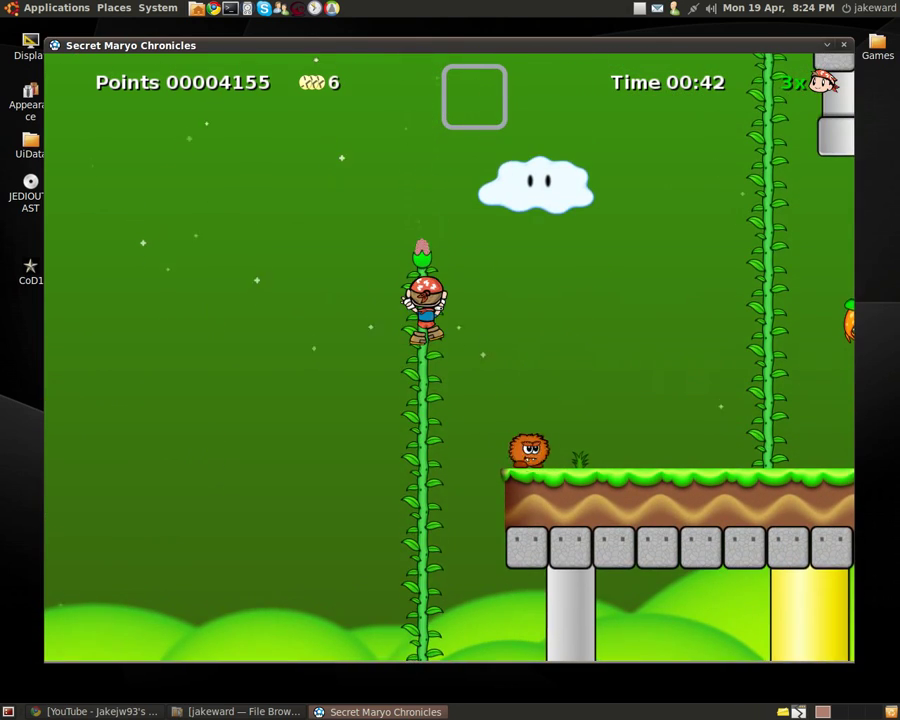
{"action": "key", "text": "Right"}
{"action": "key", "text": "Left"}
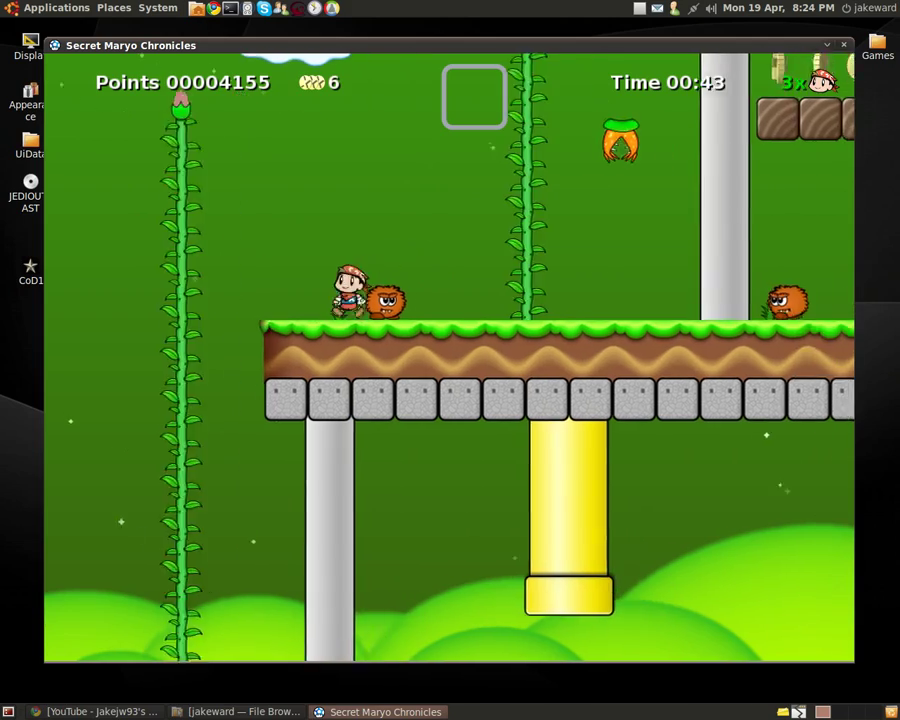
{"action": "key", "text": "Up"}
- Stomp both enemies, collect the three coins and walk right along the ground
{"action": "key", "text": "Down"}
{"action": "key", "text": "Right"}
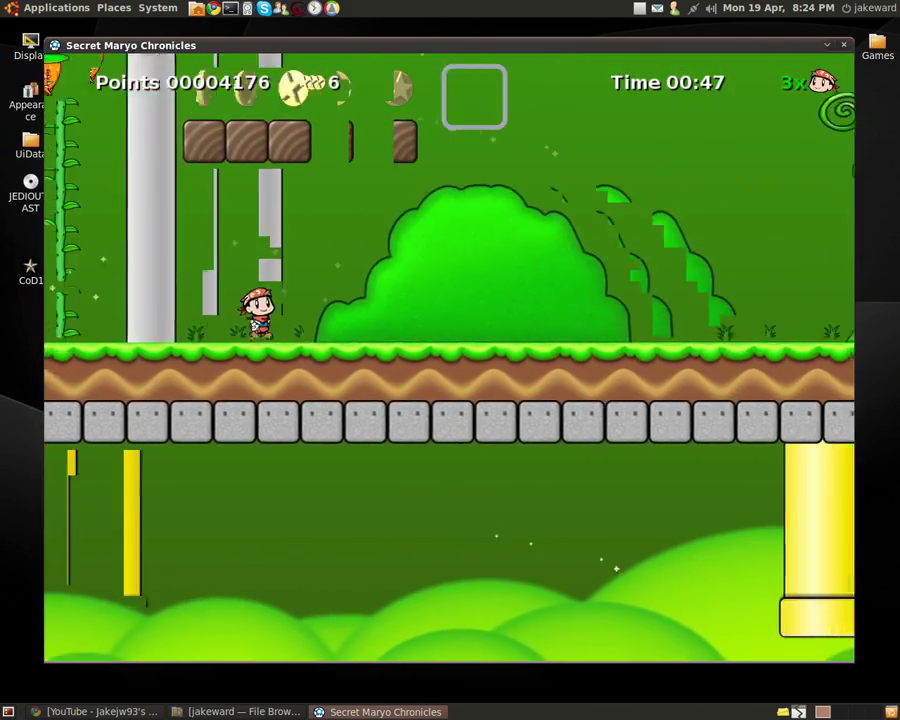
{"action": "key", "text": "s"}
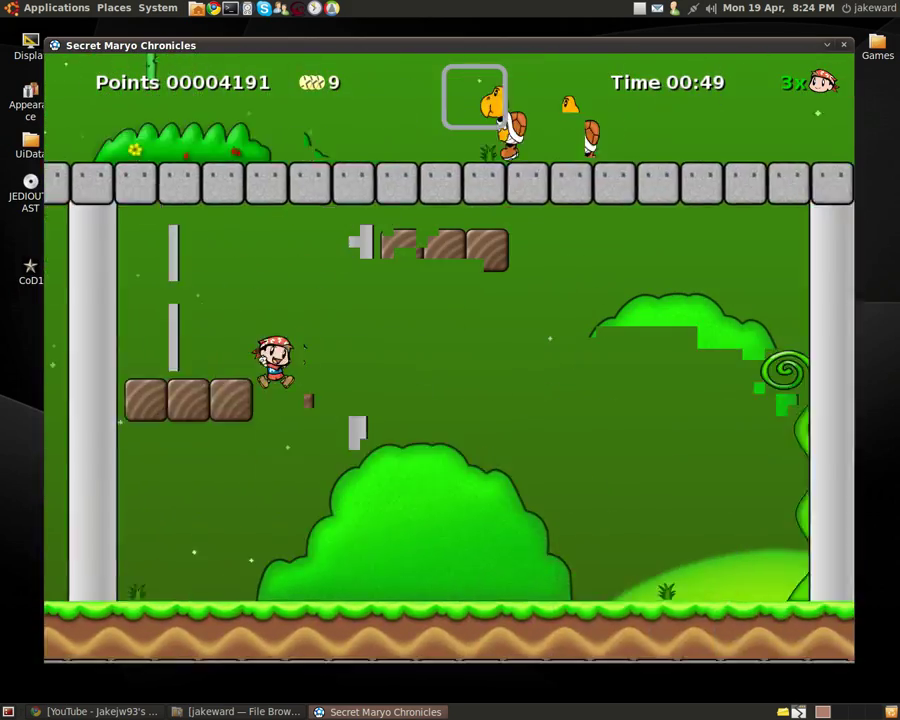
{"action": "key", "text": "Right"}
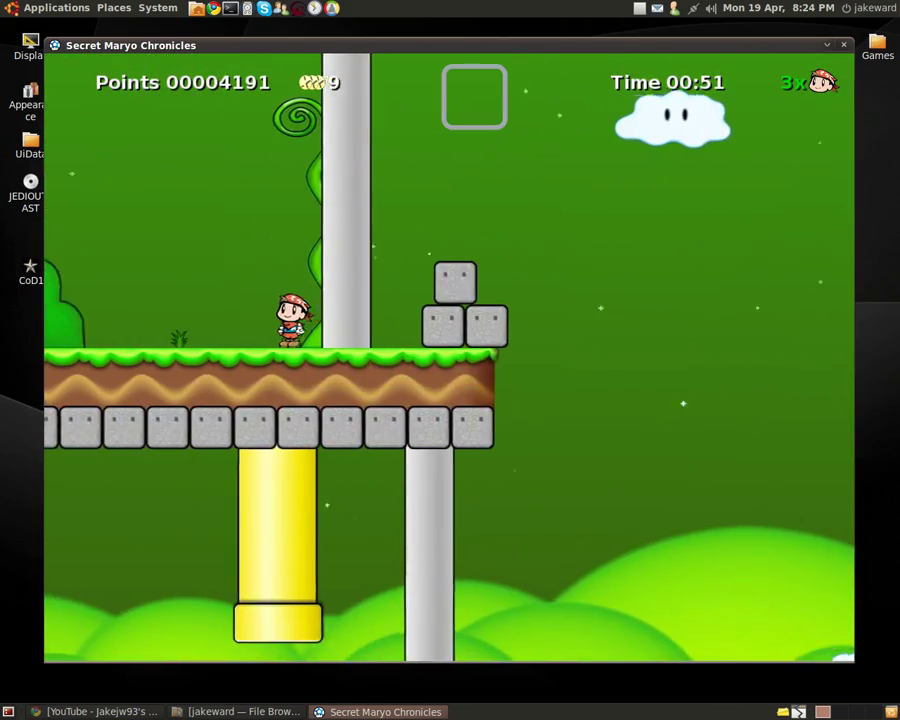
- Climb the beanstalk up past the new platform
{"action": "key", "text": "Left"}
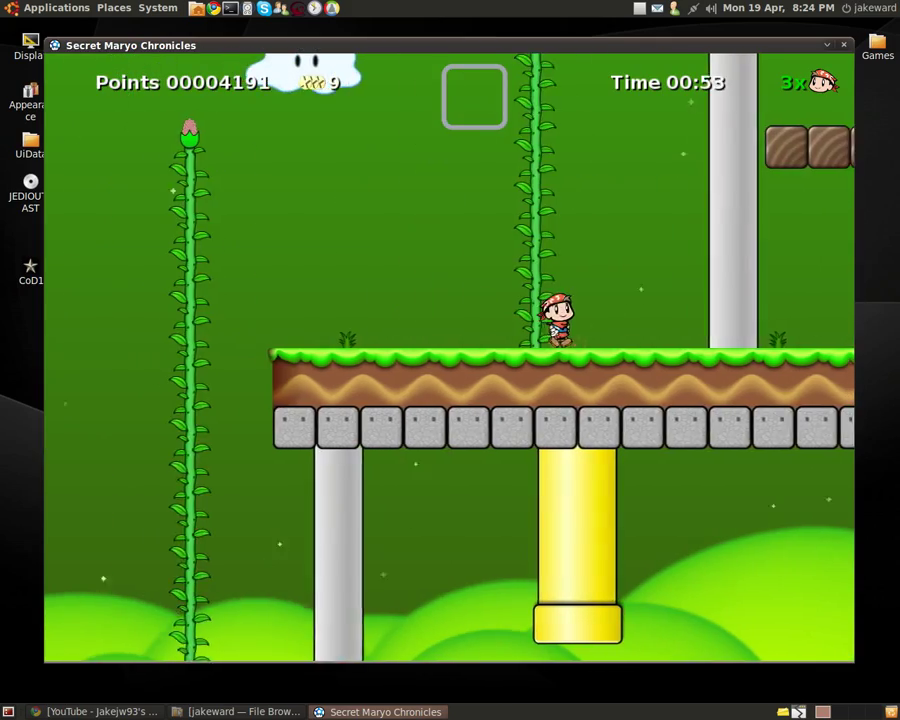
{"action": "key", "text": "Up"}
{"action": "key", "text": "Up"}
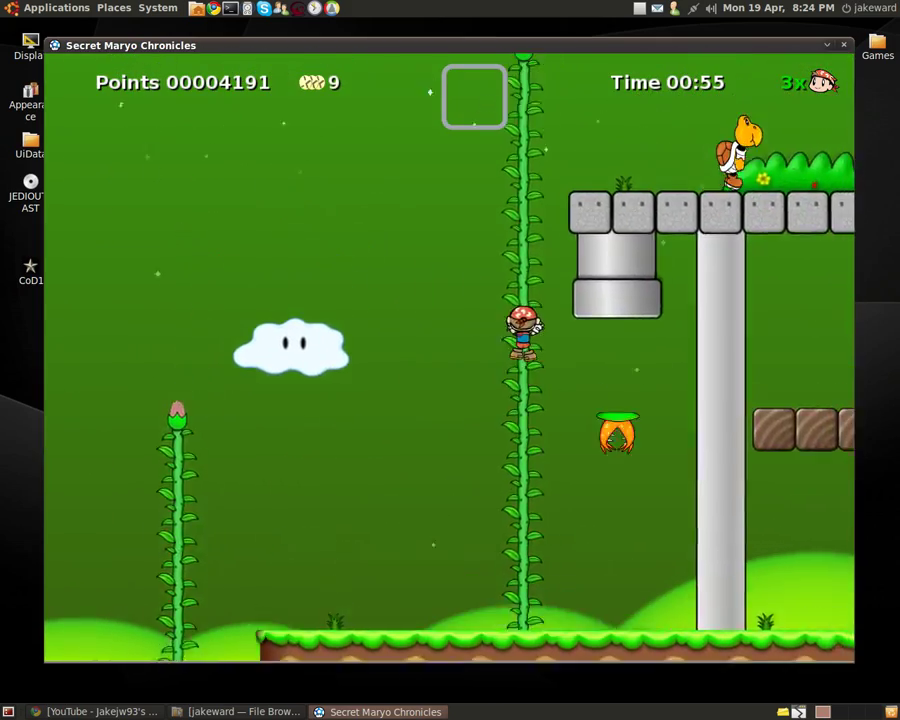
{"action": "key", "text": "Up"}
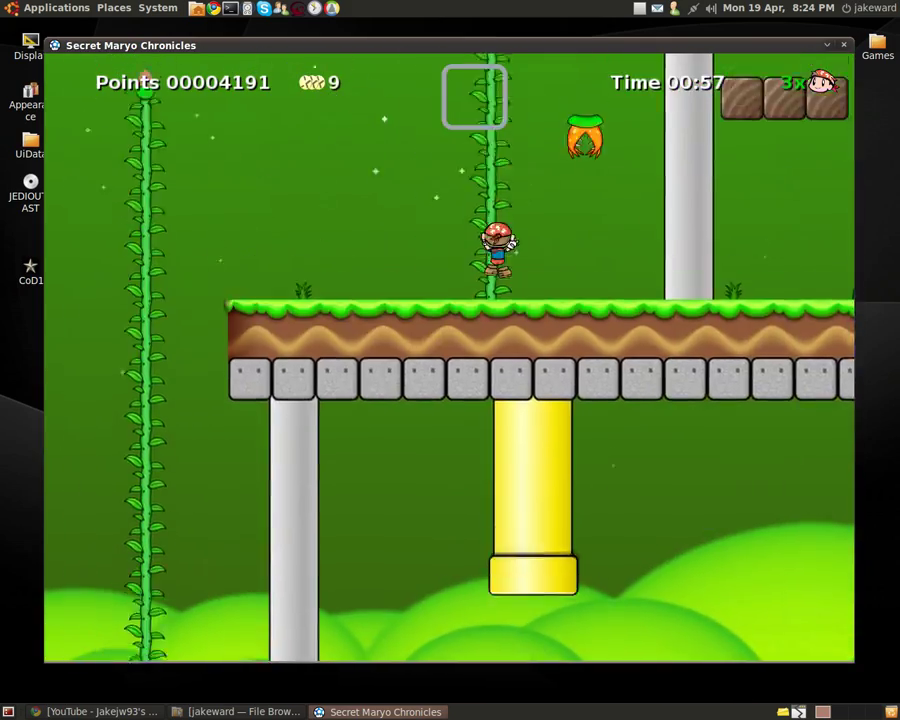
{"action": "key", "text": "Up"}
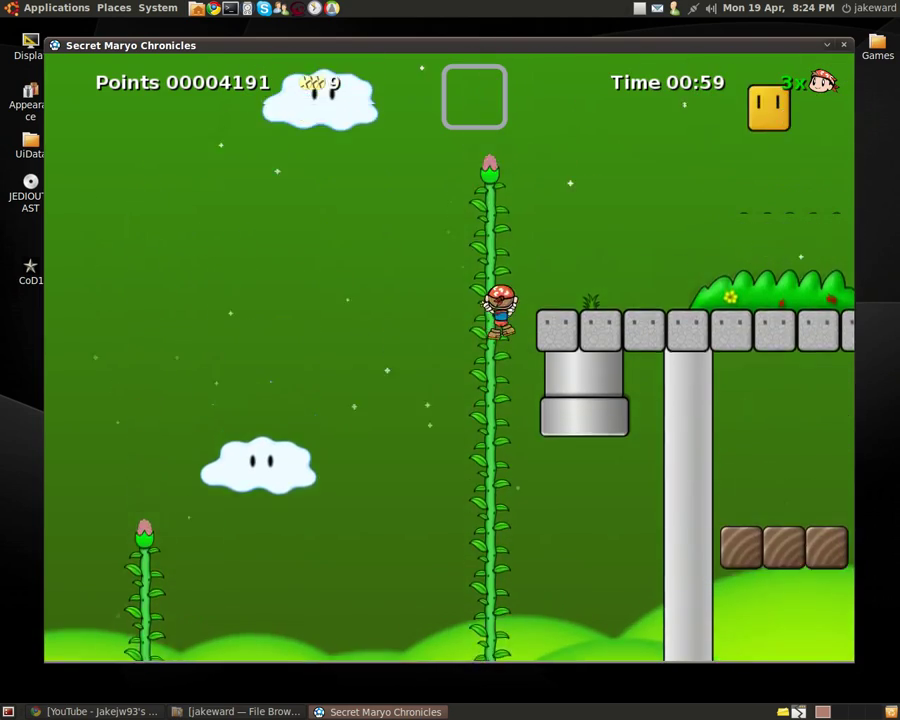
{"action": "key", "text": "Up"}
{"action": "key", "text": "Up"}
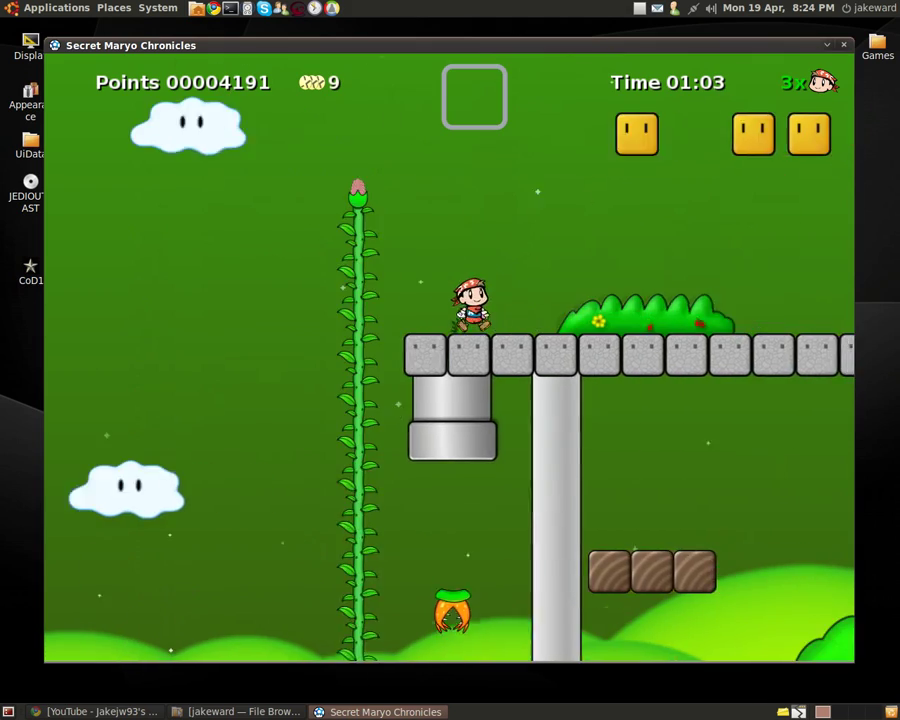
- Knock coins from the blocks for 12 coins, then lose a life to the Koopa
{"action": "key", "text": "Right"}
{"action": "key", "text": "s"}
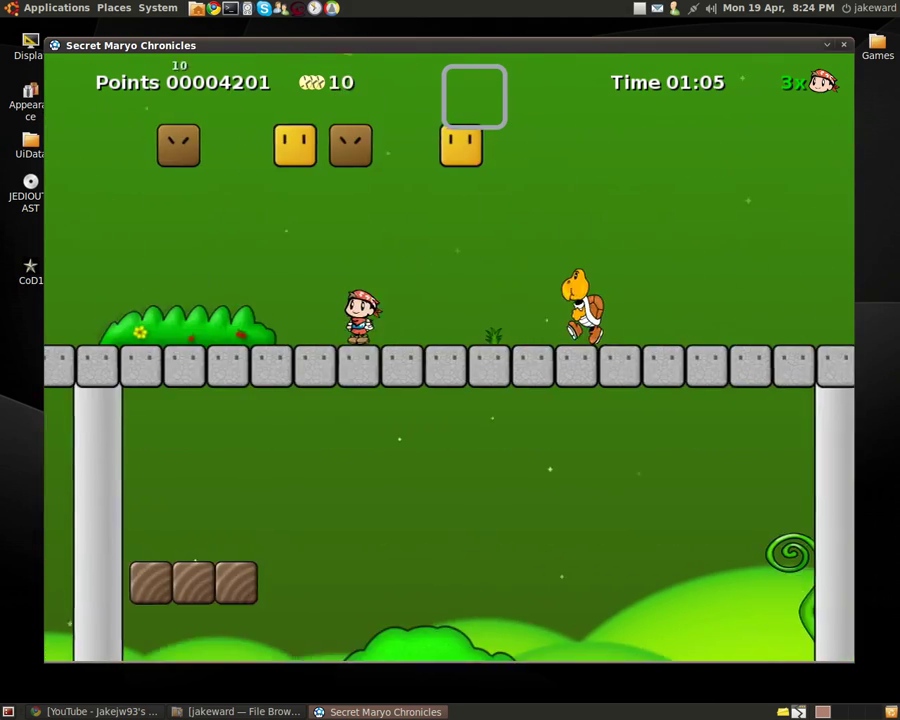
{"action": "key", "text": "Left"}
{"action": "key", "text": "s"}
{"action": "key", "text": "Right"}
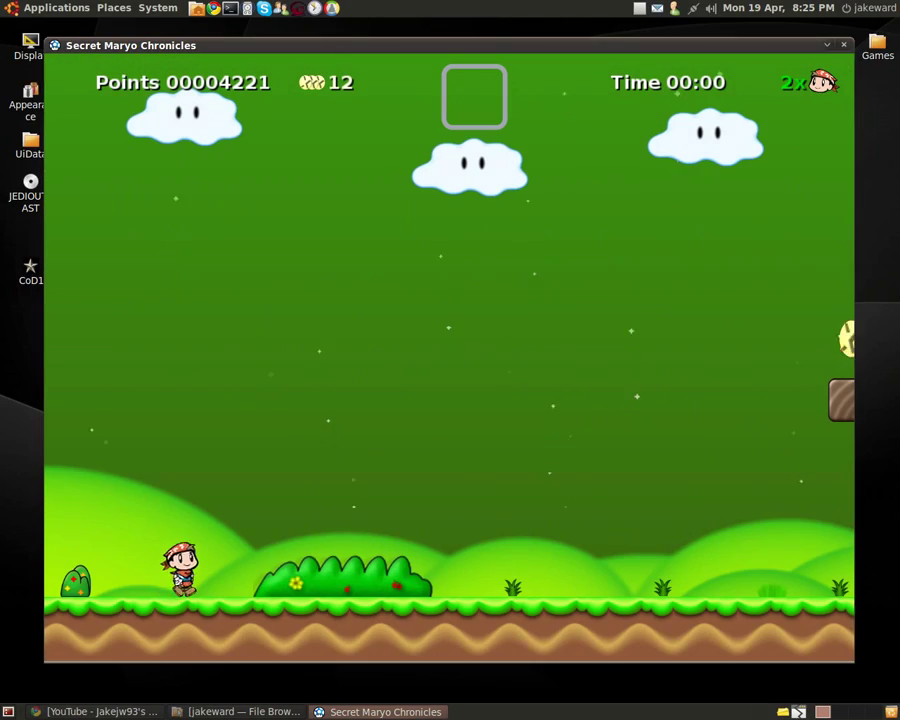
- Collect the brick-platform coins, stomp a Koopa and grab the floating platforms' coin row
{"action": "key", "text": "Right"}
{"action": "key", "text": "s"}
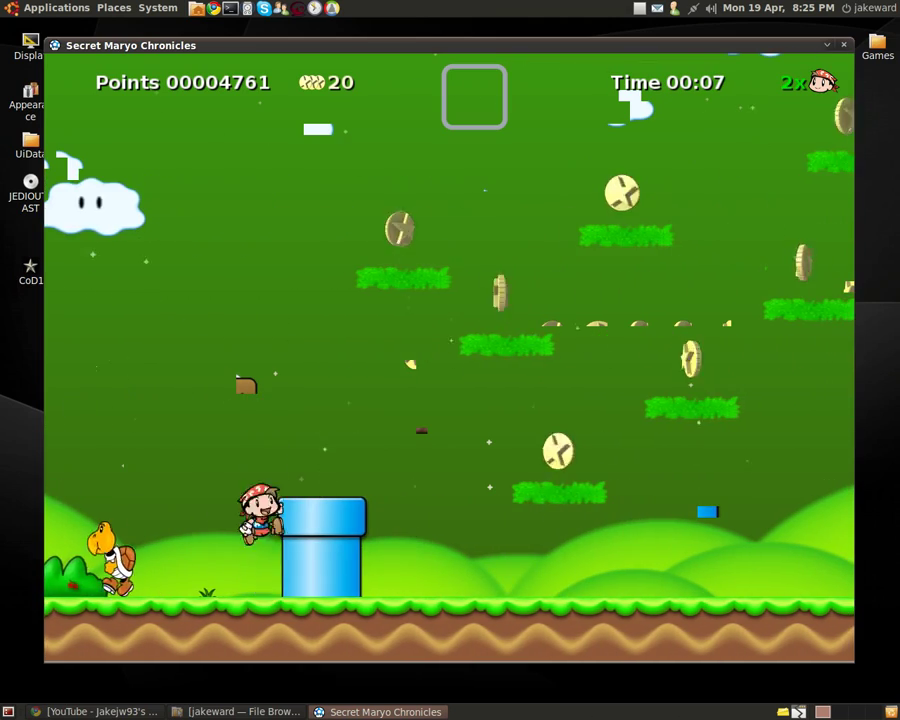
{"action": "key", "text": "Right"}
{"action": "key", "text": "s"}
{"action": "key", "text": "s"}
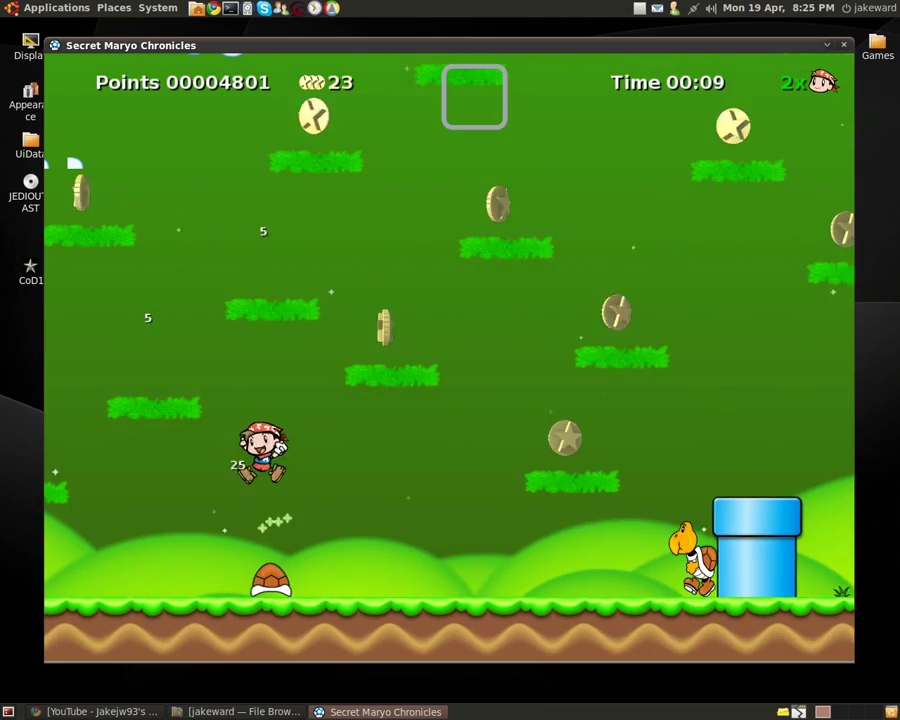
{"action": "key", "text": "Right"}
{"action": "key", "text": "s"}
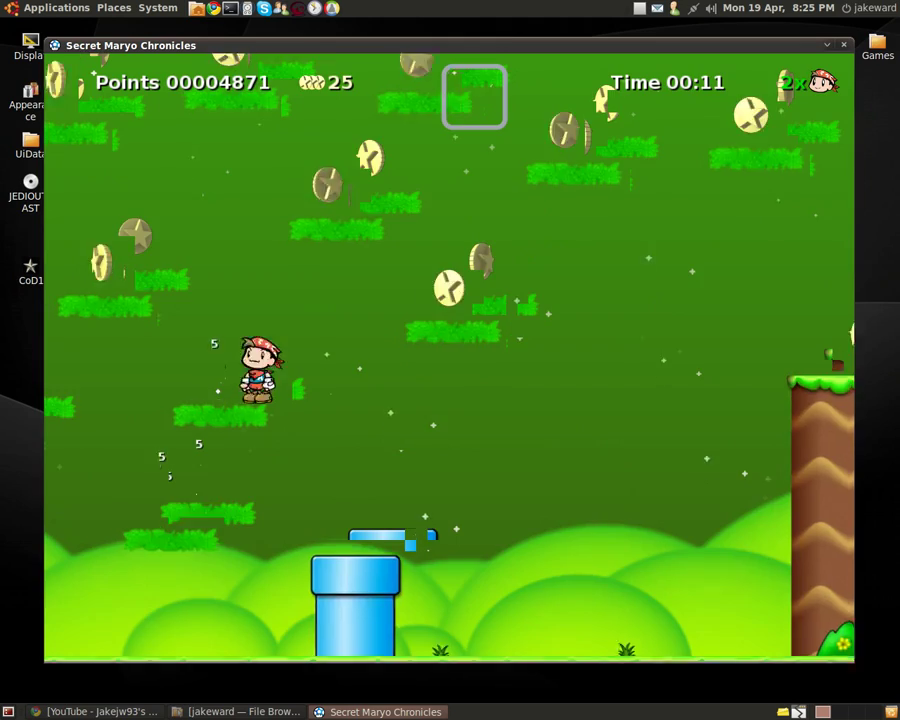
{"action": "key", "text": "Right"}
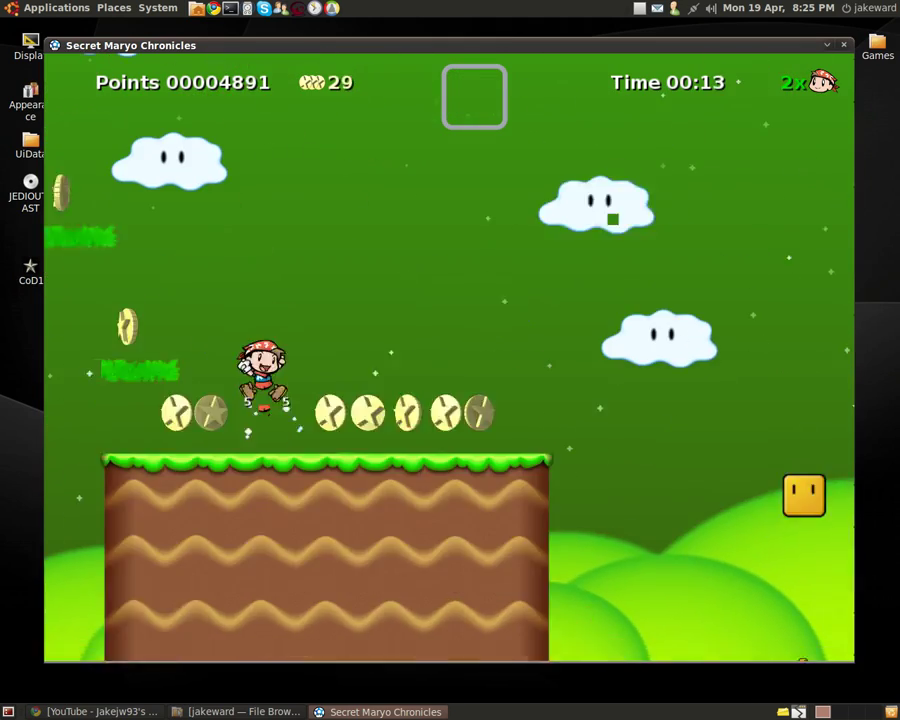
{"action": "key", "text": "s"}
{"action": "key", "text": "Right"}
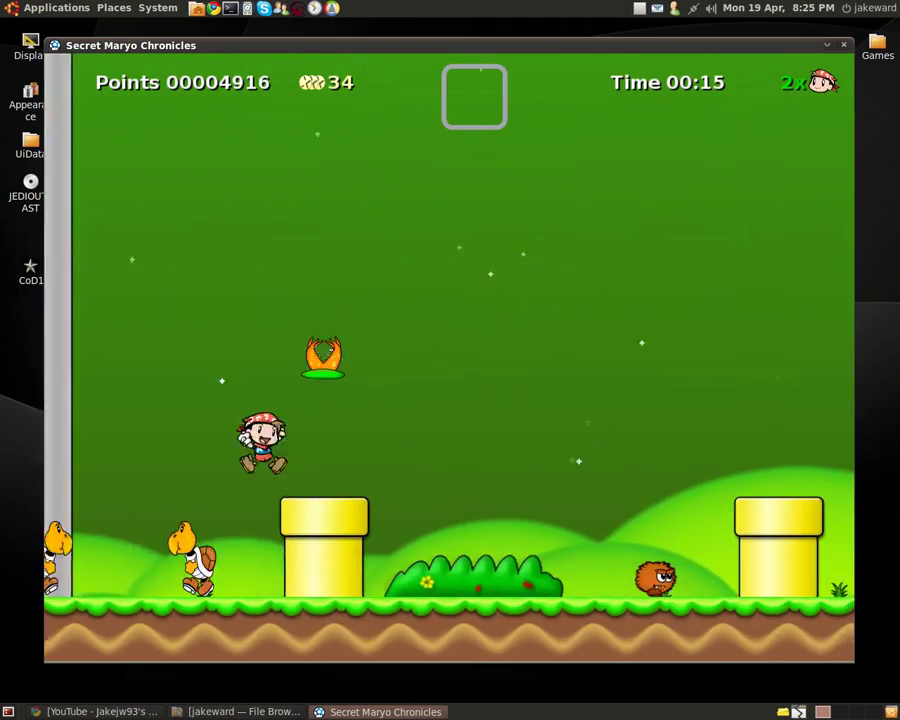
- Jump past the pipe and keep moving right to the ground
{"action": "key", "text": "Right"}
{"action": "key", "text": "s"}
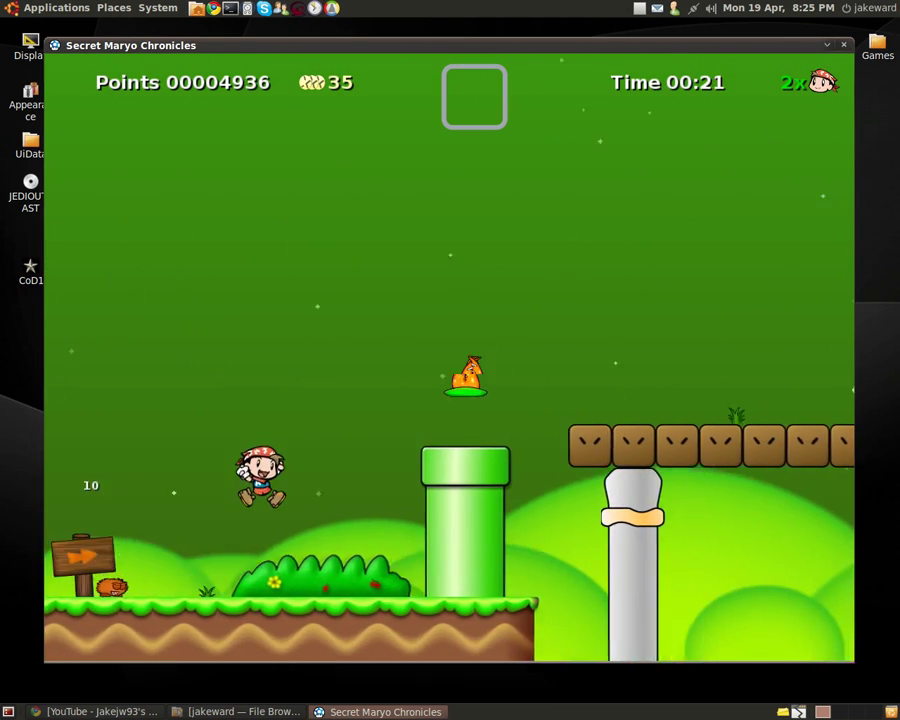
{"action": "key", "text": "Right"}
{"action": "key", "text": "s"}
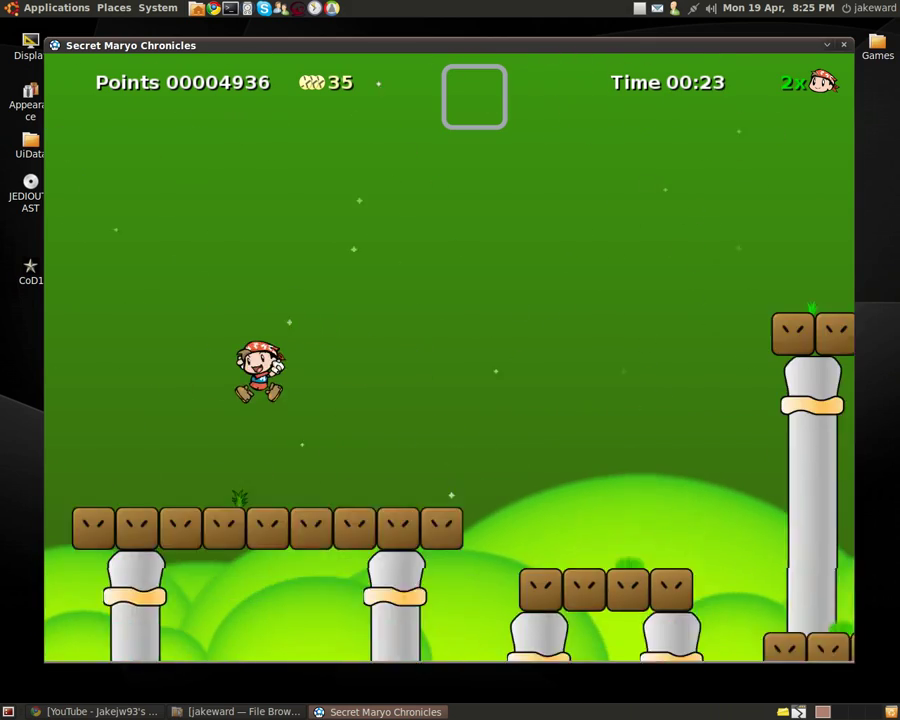
{"action": "key", "text": "Right"}
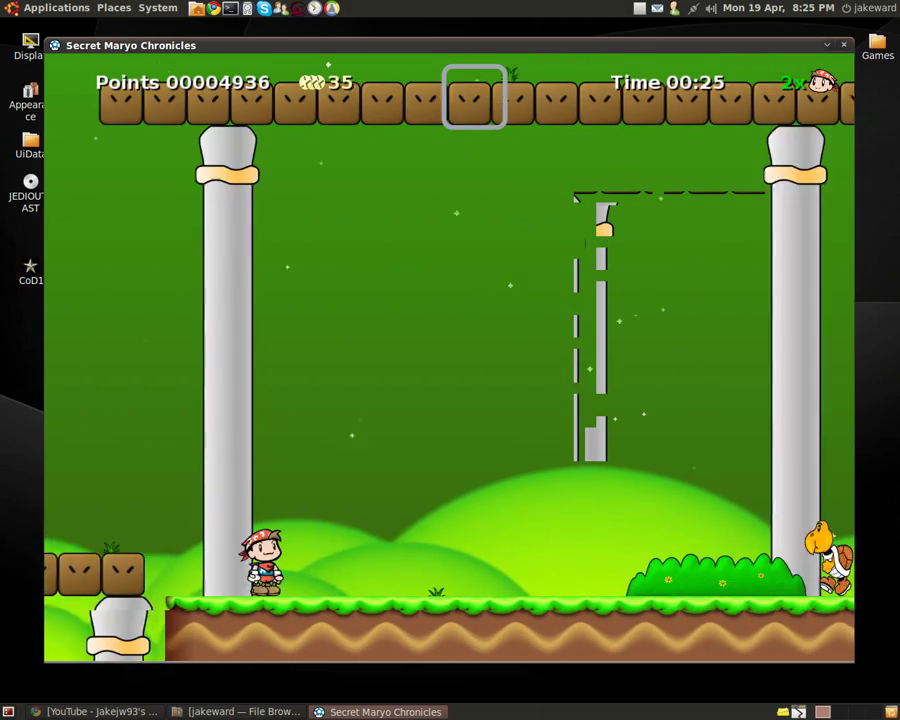
- Stomp the enemy ahead and go down the pipe into the DANGER area
{"action": "key", "text": "Right"}
{"action": "key", "text": "s"}
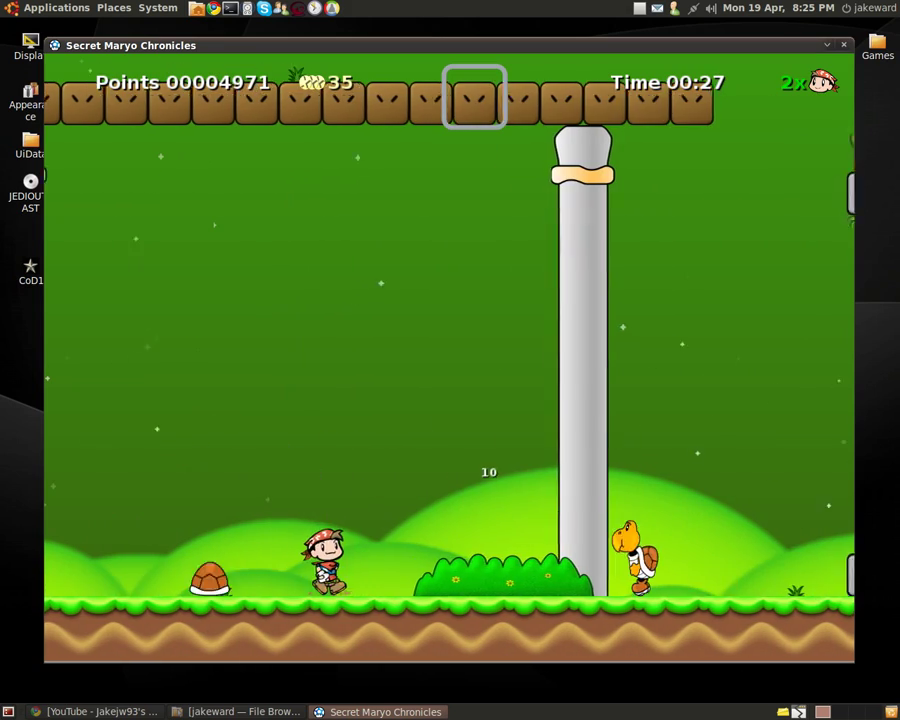
{"action": "key", "text": "Right"}
{"action": "key", "text": "s"}
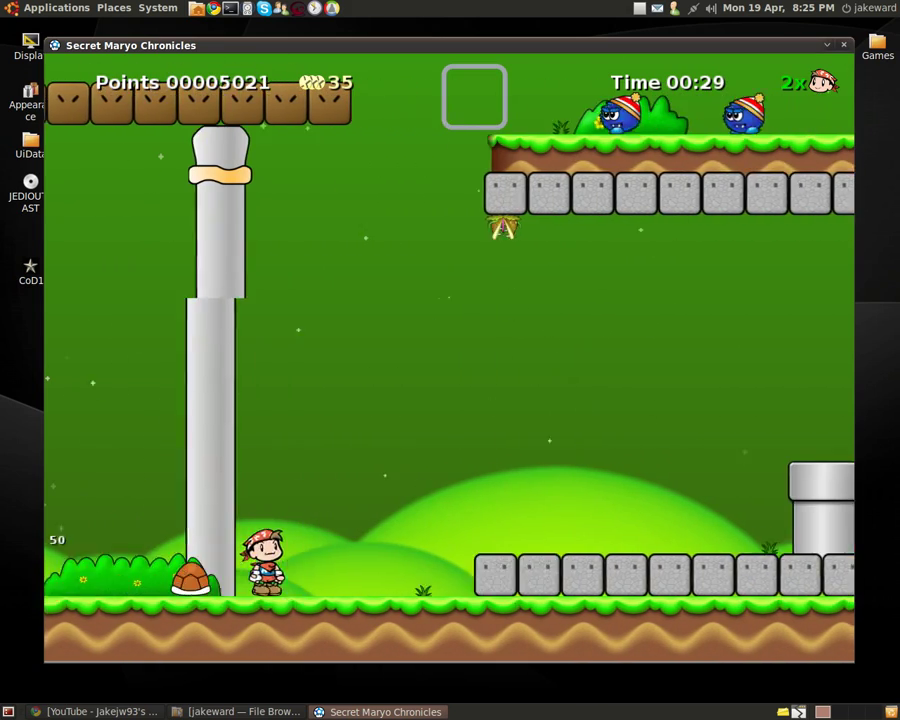
{"action": "key", "text": "Right"}
{"action": "key", "text": "s"}
{"action": "key", "text": "s"}
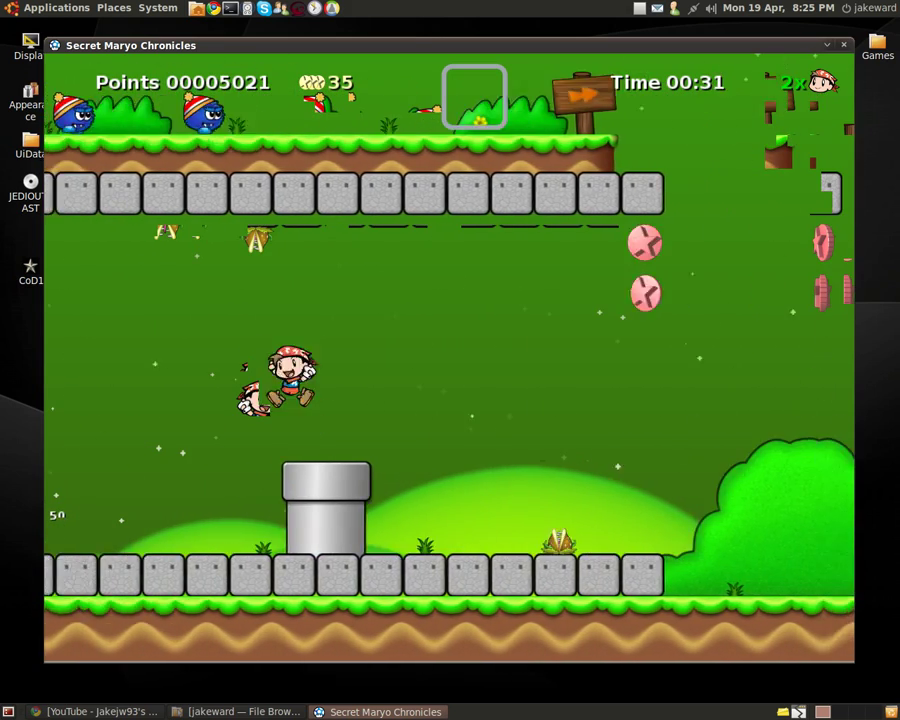
{"action": "key", "text": "Right"}
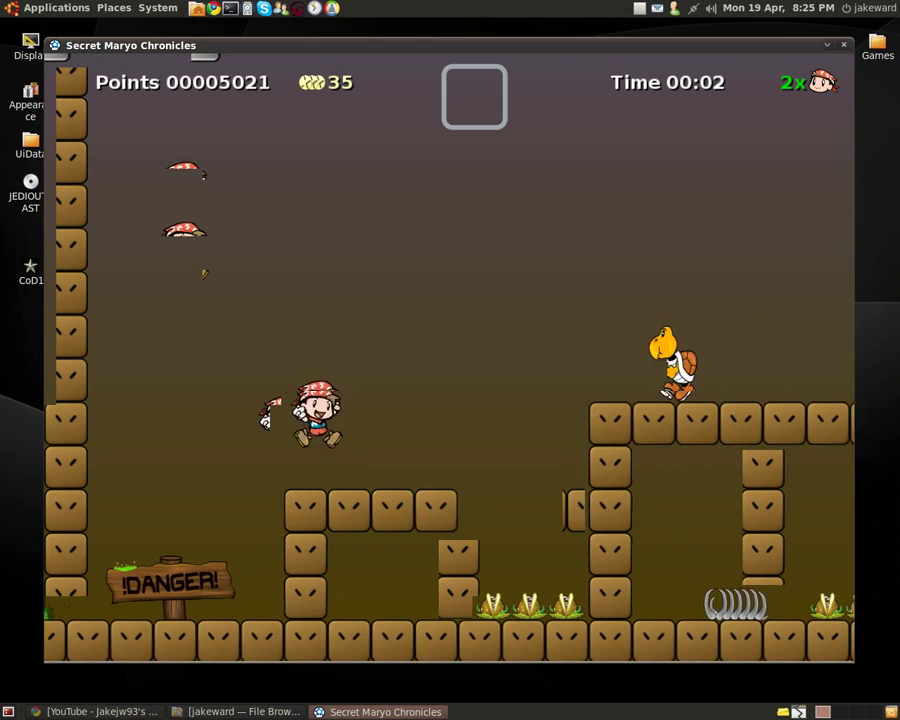
- Climb the brown-block platforms left, then work right across the upper and lower ledges
{"action": "key", "text": "Left"}
{"action": "key", "text": "s"}
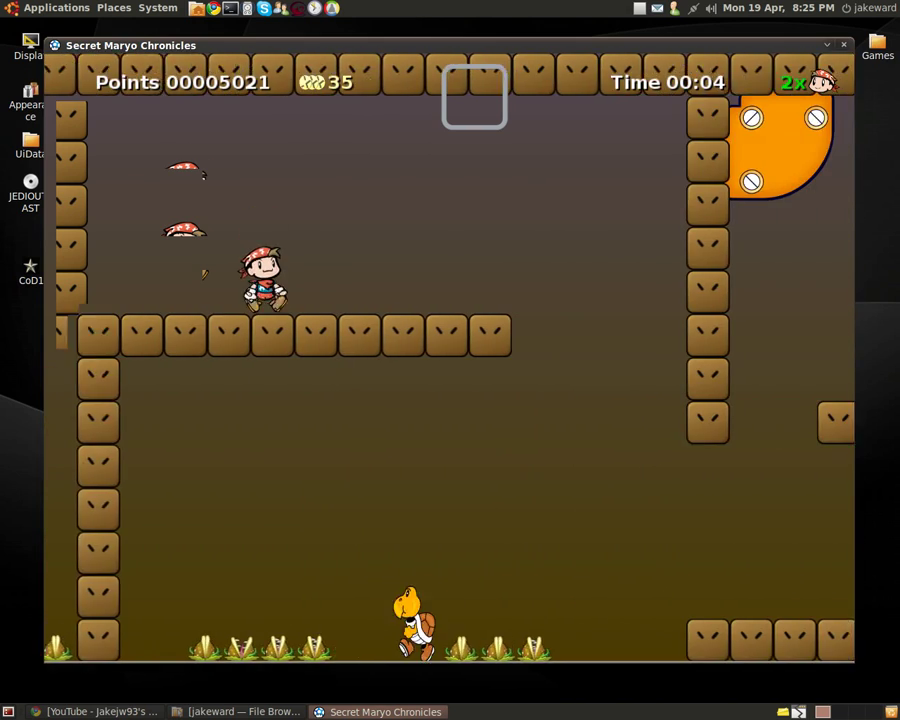
{"action": "key", "text": "Right"}
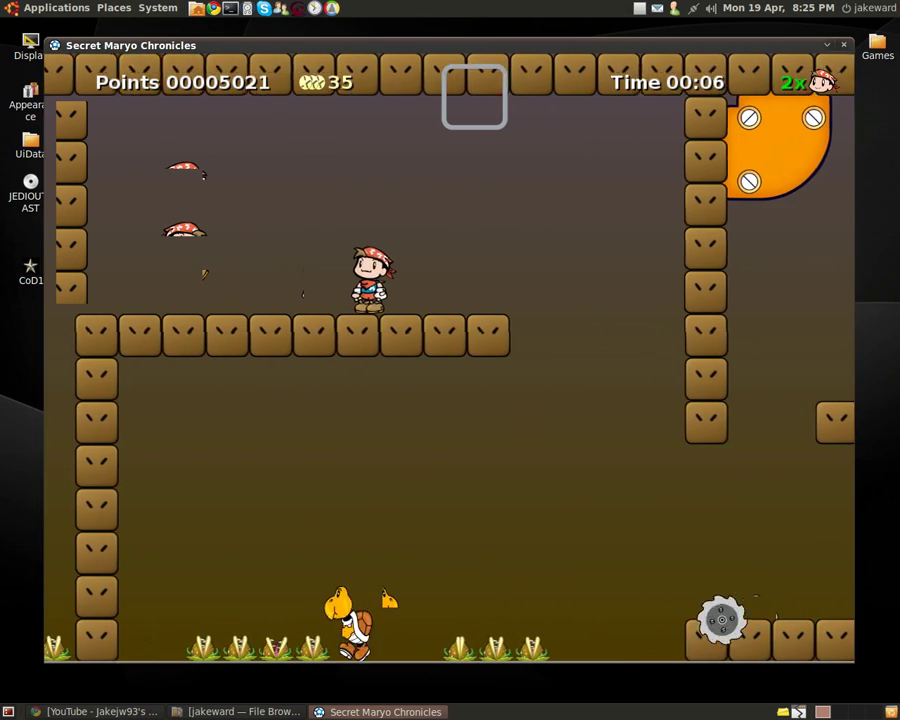
{"action": "key", "text": "Right"}
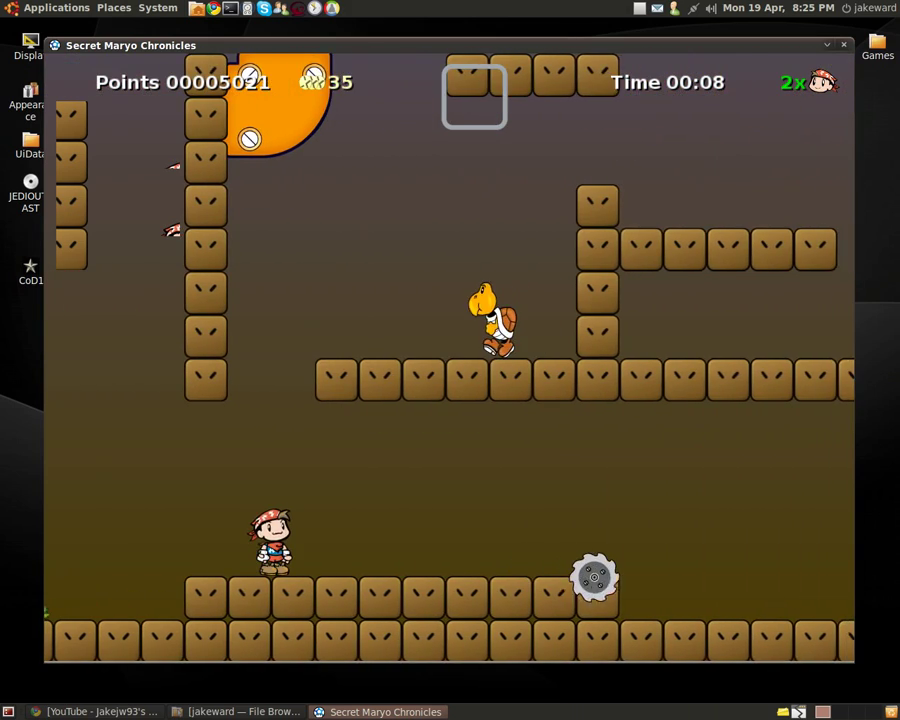
{"action": "key", "text": "s"}
{"action": "key", "text": "Right"}
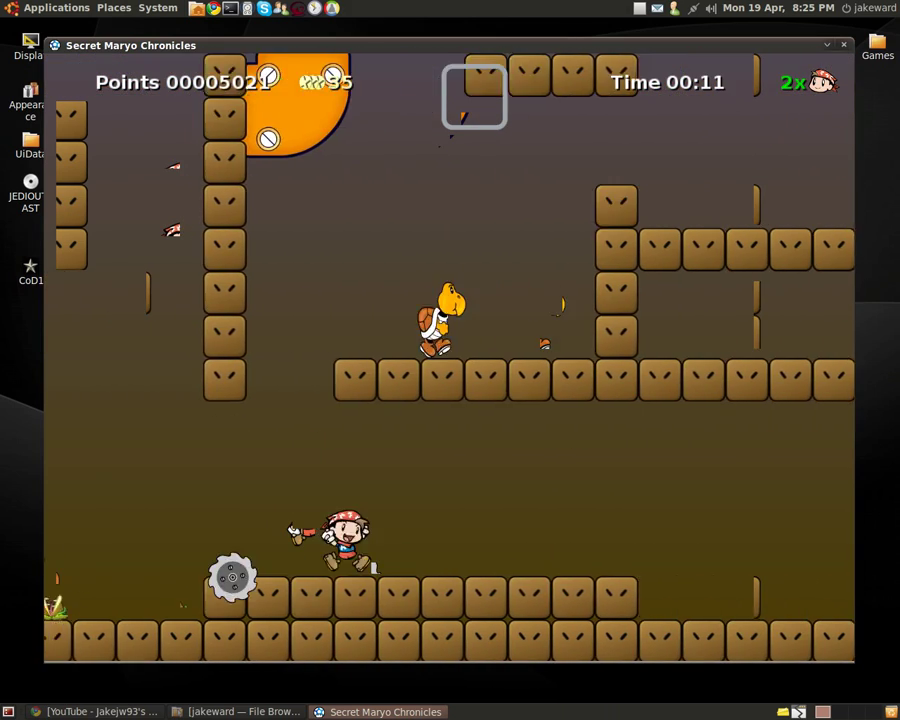
{"action": "key", "text": "Left"}
{"action": "key", "text": "s"}
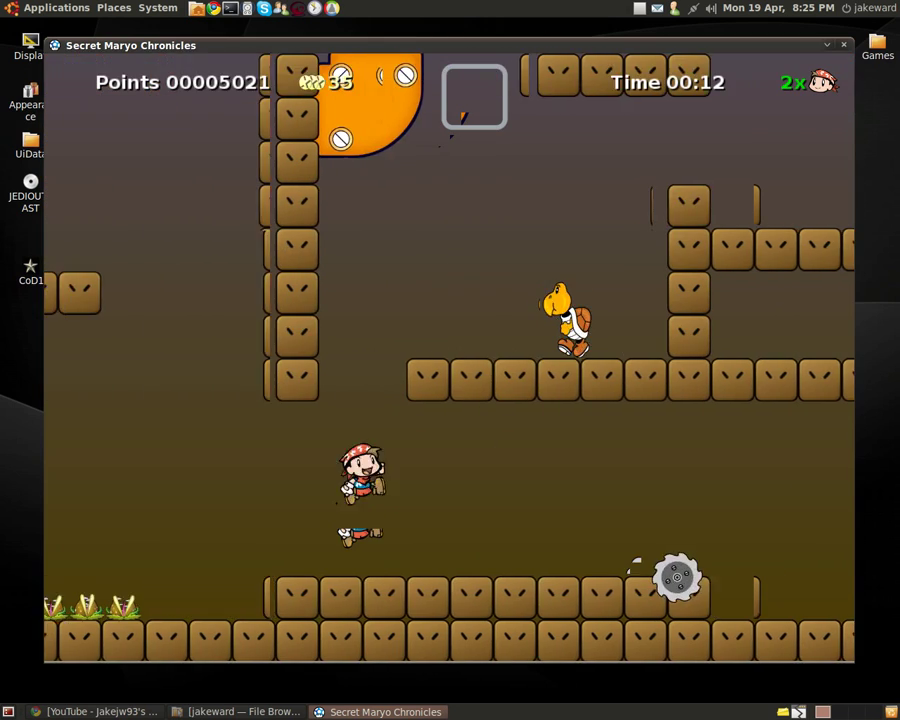
{"action": "key", "text": "Right"}
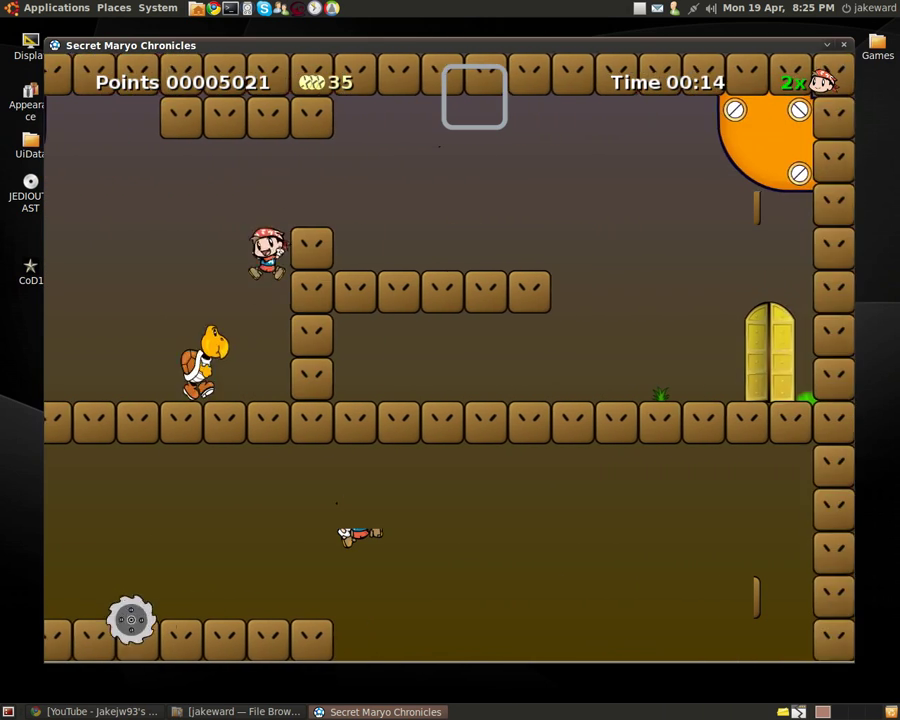
- Stomp the Koopa and enter the golden door, finishing lvl_2 at 6546 points
{"action": "key", "text": "Left"}
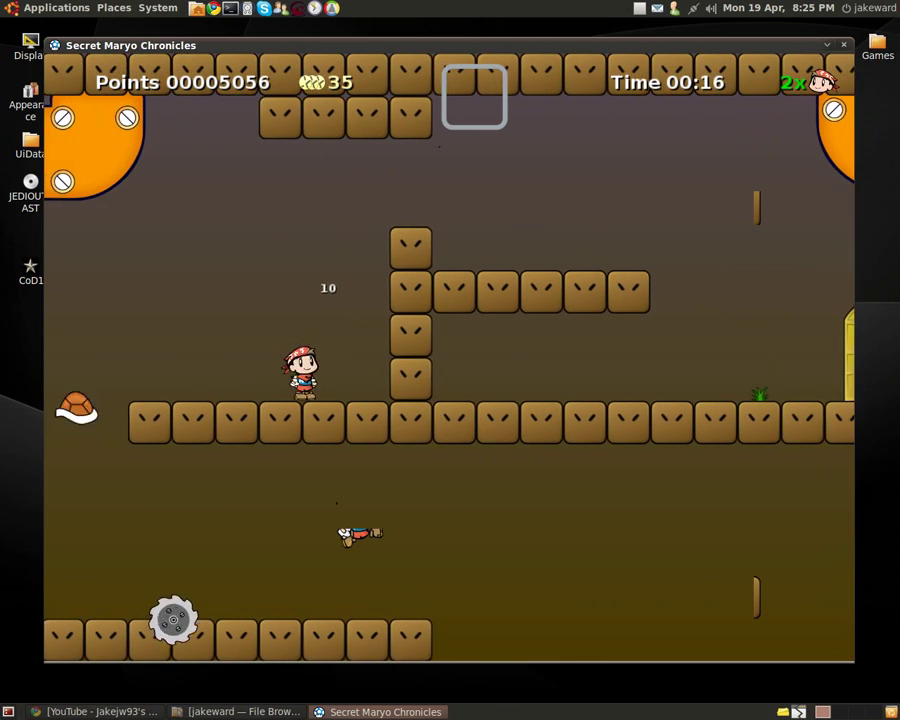
{"action": "key", "text": "Right"}
{"action": "key", "text": "s"}
{"action": "key", "text": "Right"}
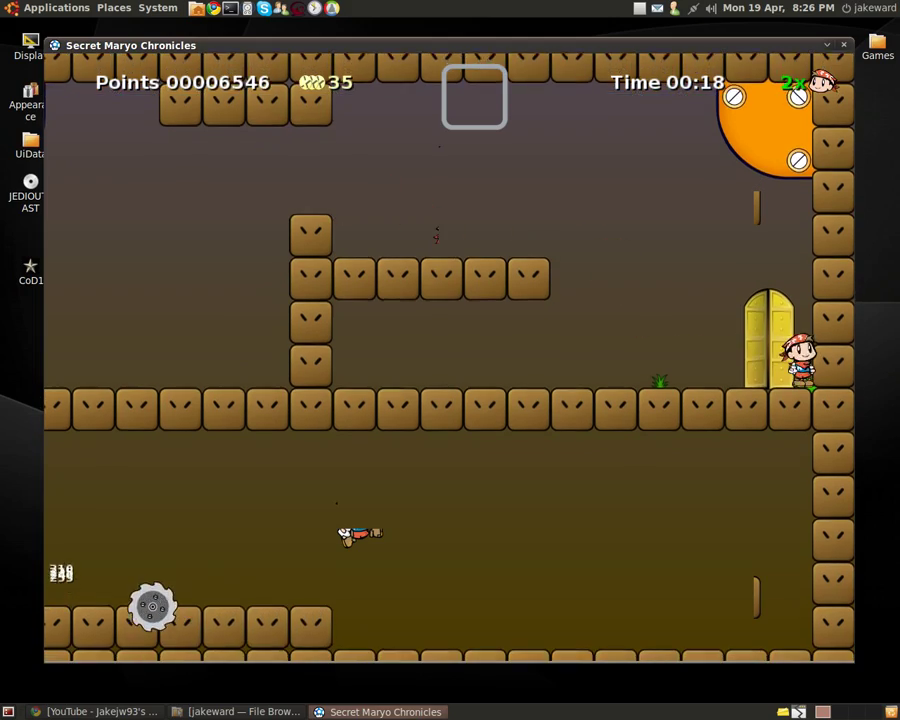
{"action": "key", "text": "Left"}
{"action": "key", "text": "Up"}
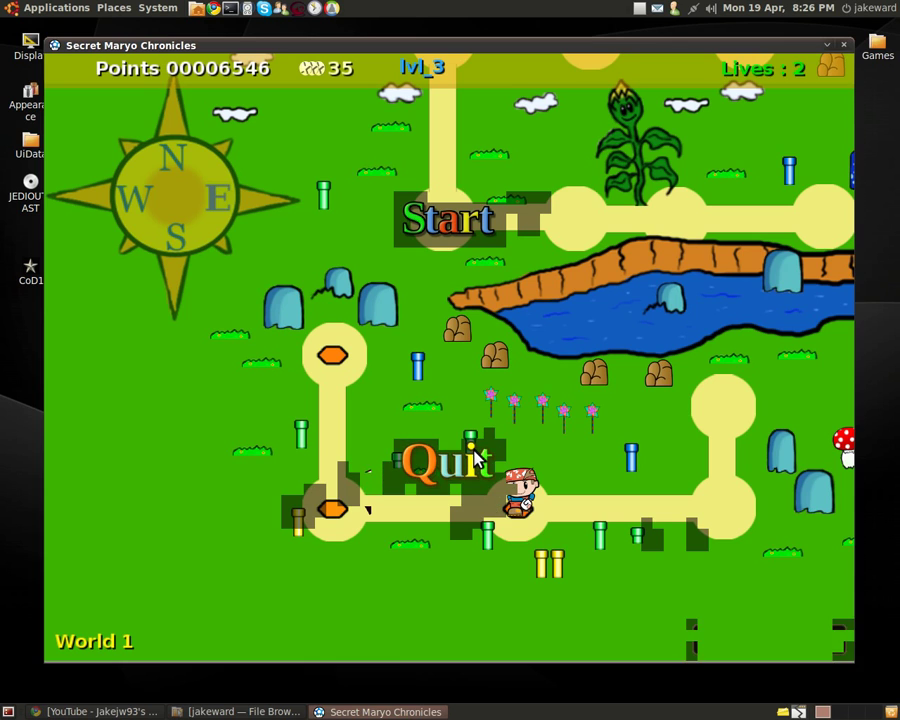
- Quit Secret Maryo Chronicles from the World 1 map menu to the GNOME desktop
{"action": "left_click", "coordinate": [478, 458]}
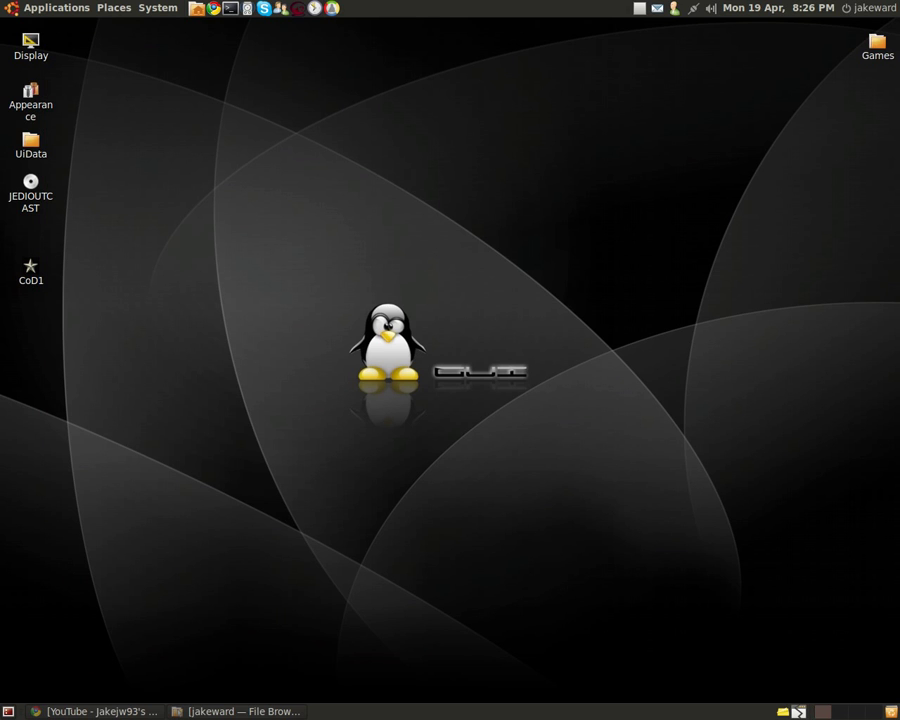